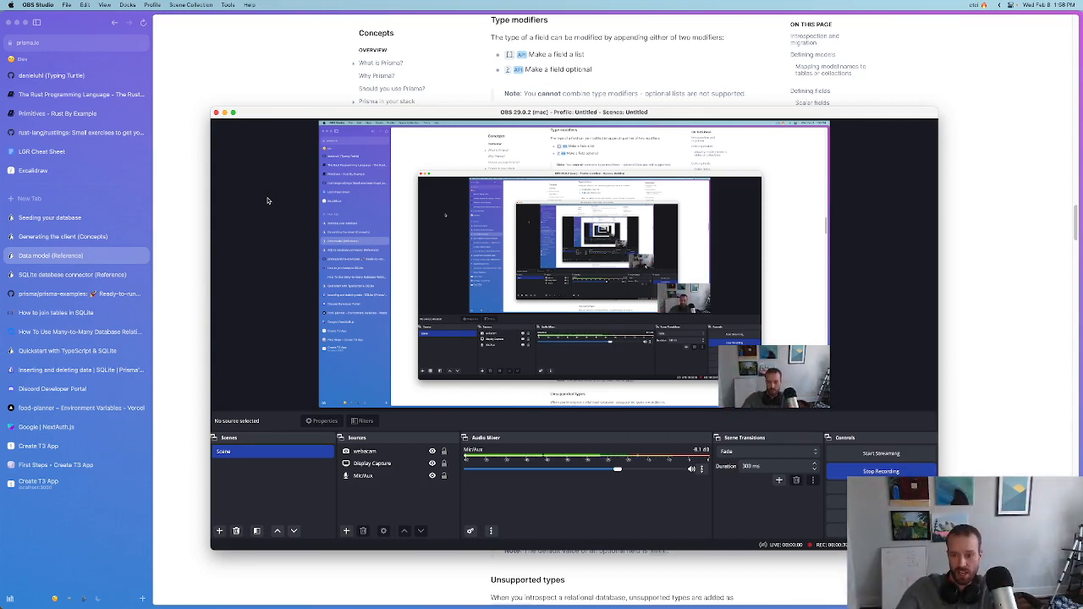
# Switch from OBS to the browser, bring up the Warp terminal, and return to the Prisma documentation
pyautogui.click(276, 62)
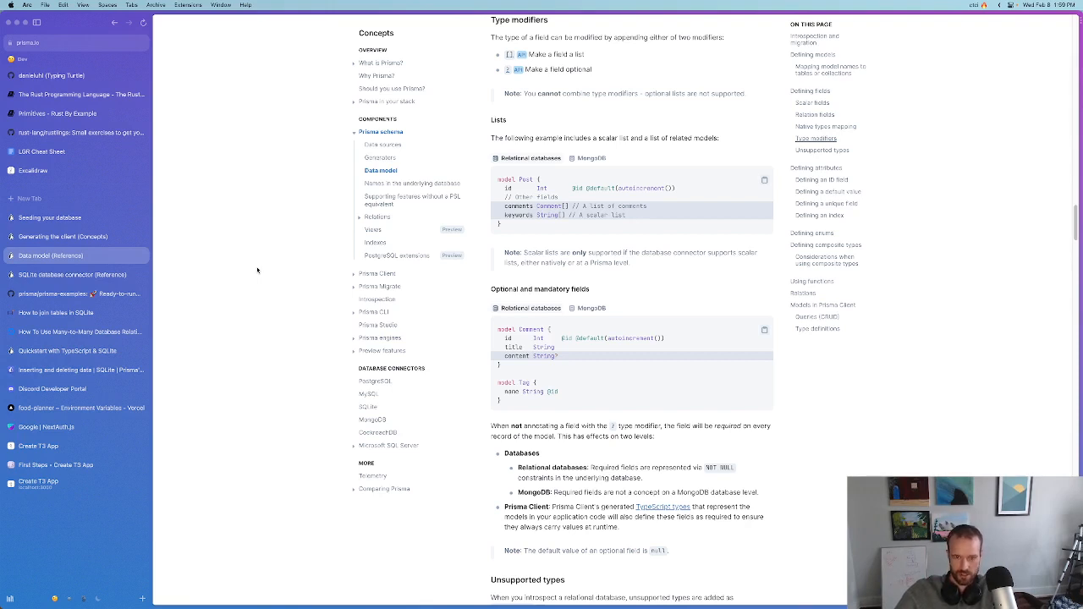
pyautogui.press('super+Tab')
pyautogui.press('super+Tab')
pyautogui.press('super+Tab')
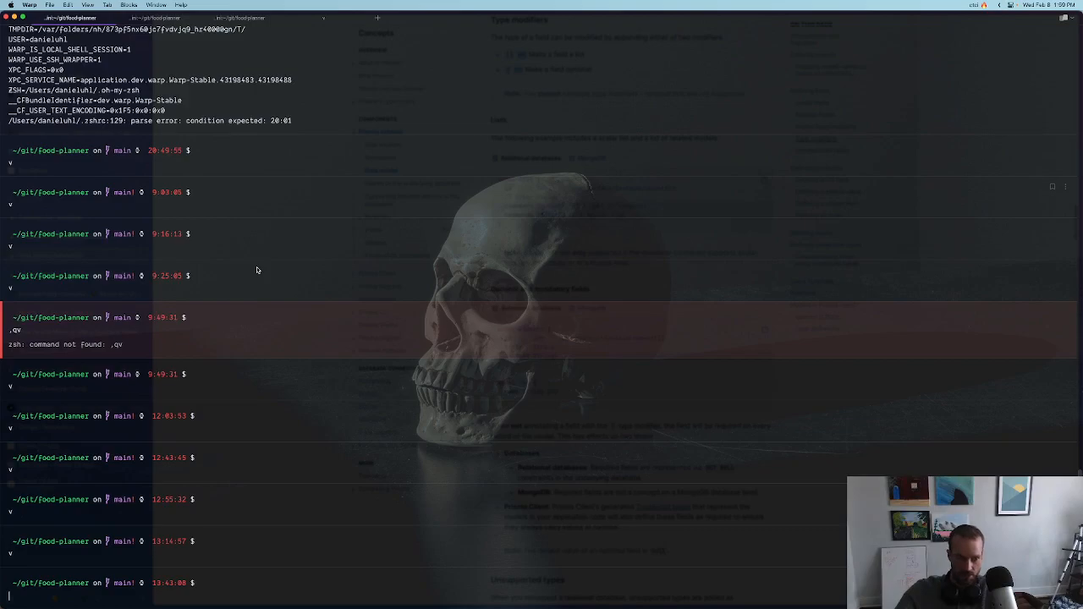
pyautogui.press('super+Tab')
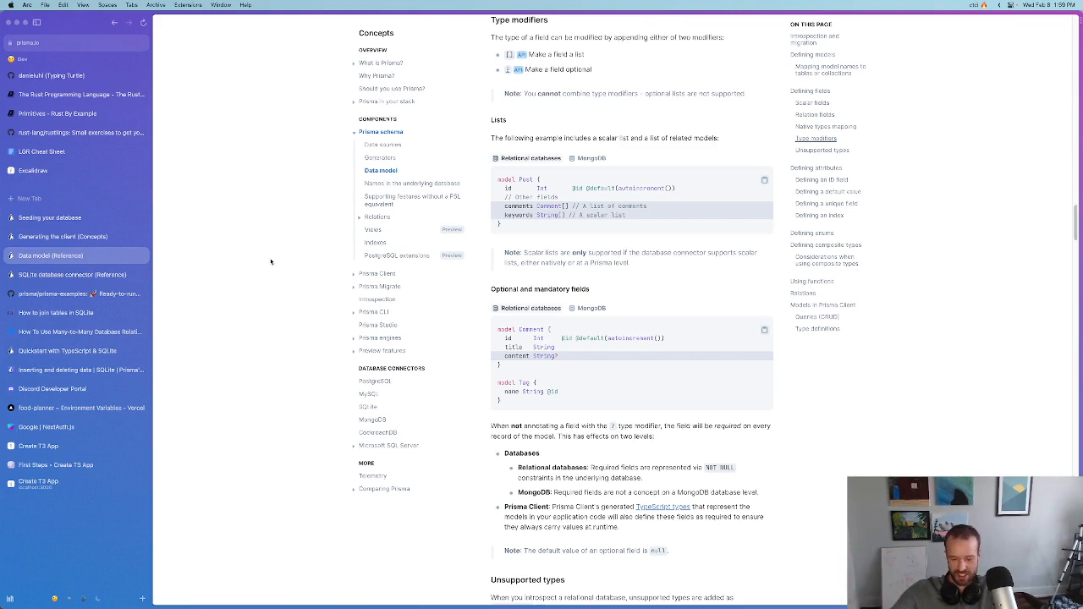
# Review the hotkey assigned to the Warp application in Raycast's extension settings, then close the settings
pyautogui.press('super+space')
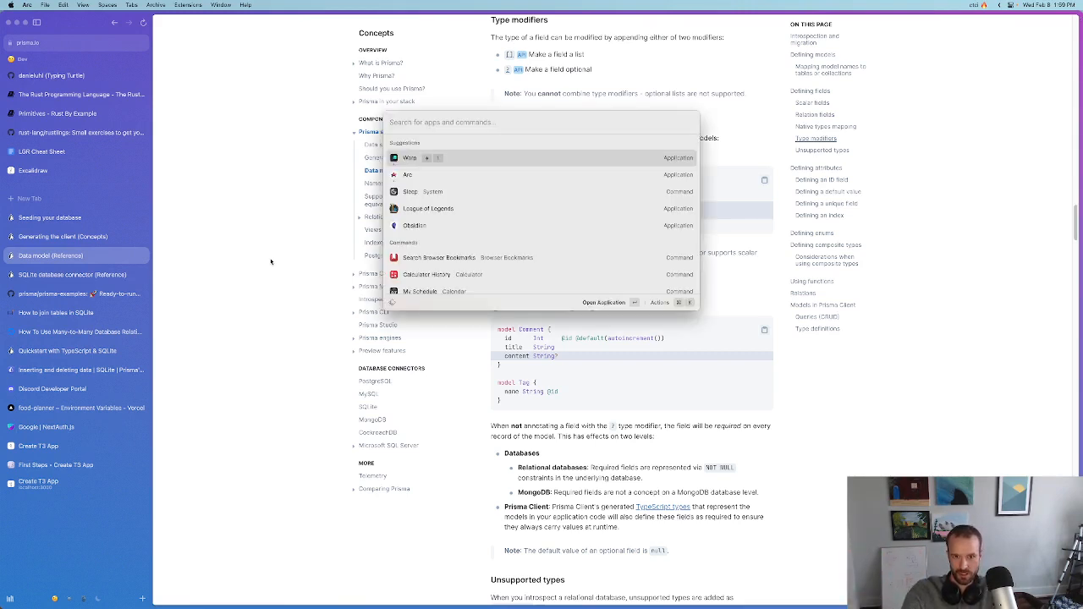
pyautogui.press('super+comma')
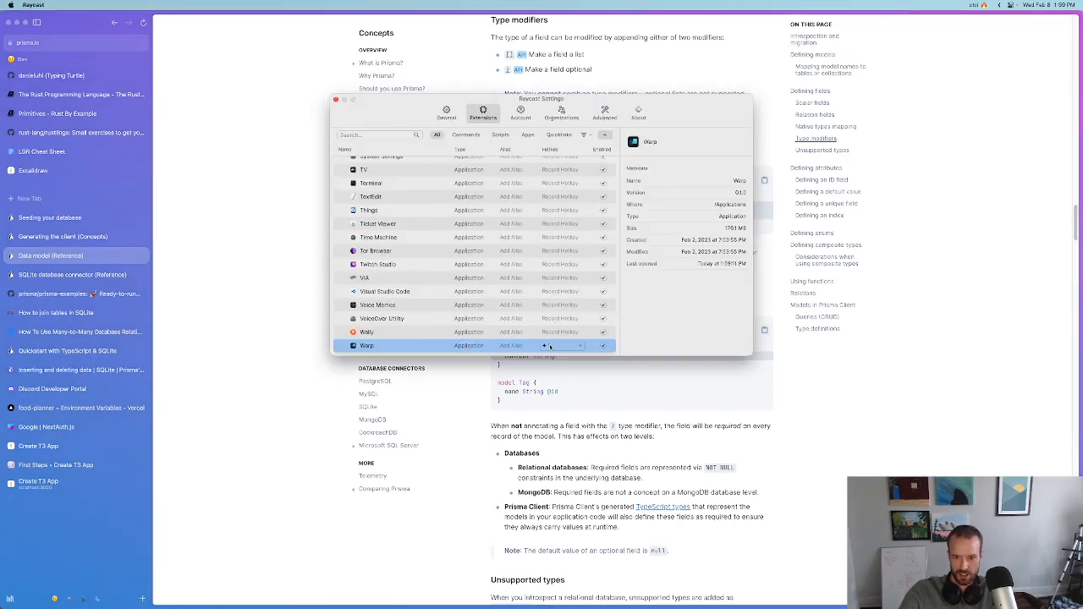
pyautogui.scroll(-3, 562, 334)
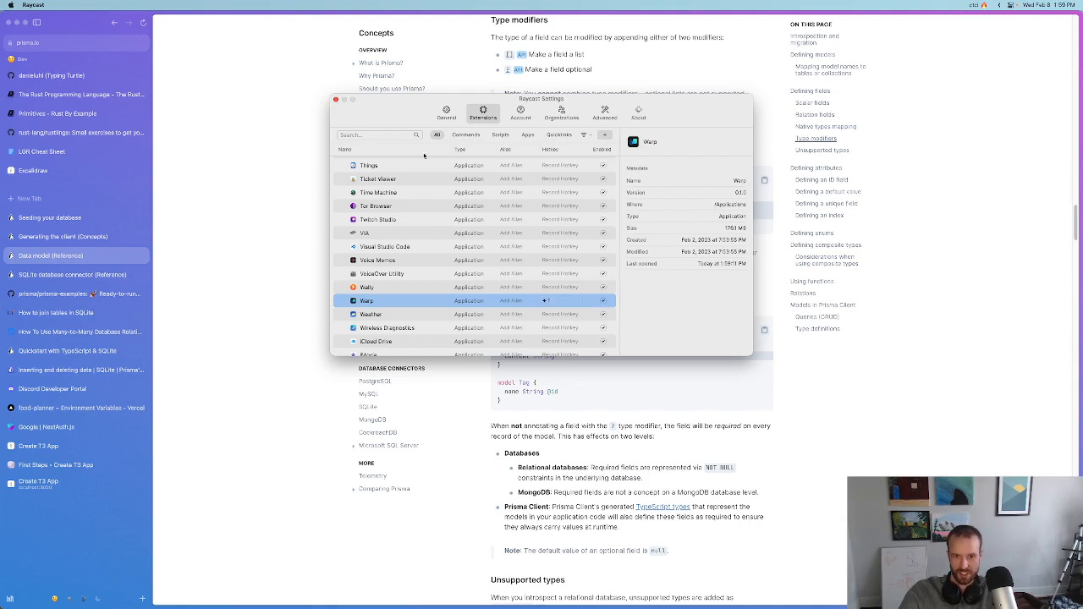
pyautogui.click(335, 100)
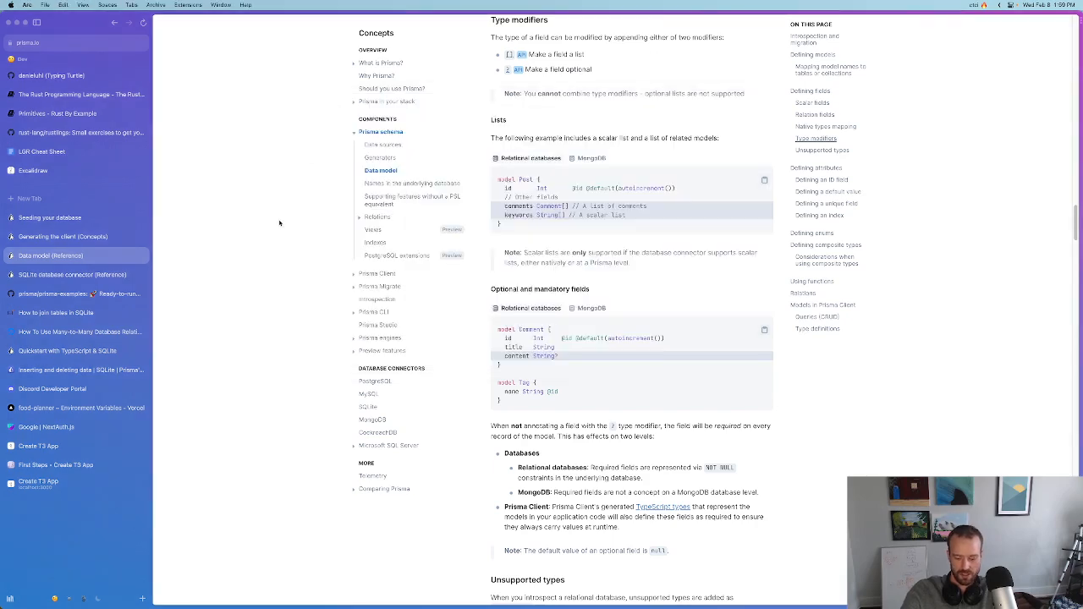
# Search the web for "keychron k6 pro" in a new browser tab and open Keychron's K6 Pro product page
pyautogui.press('super+t')
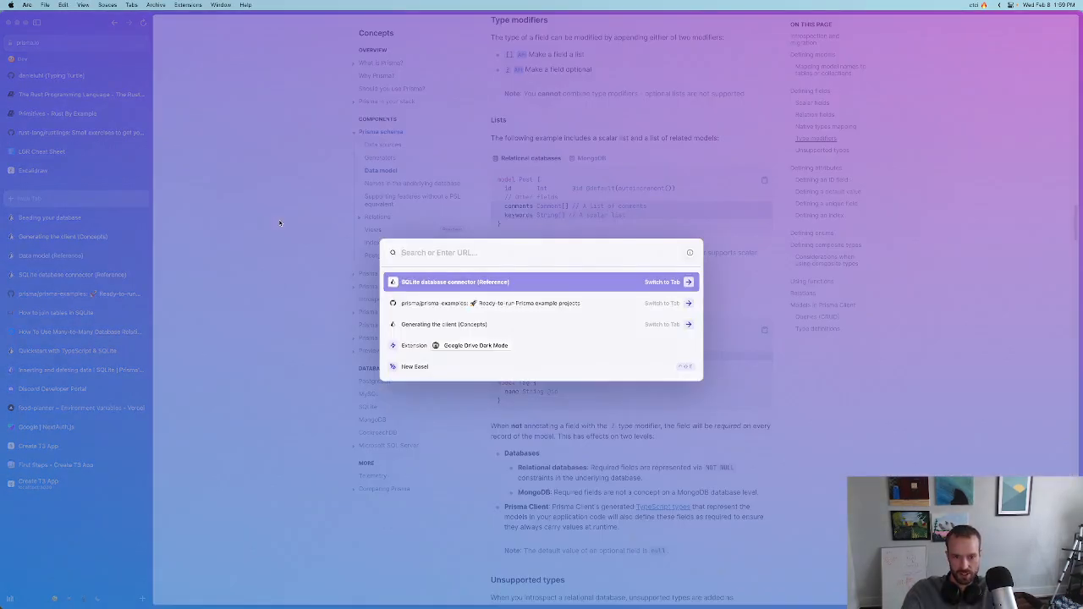
pyautogui.write('keychron')
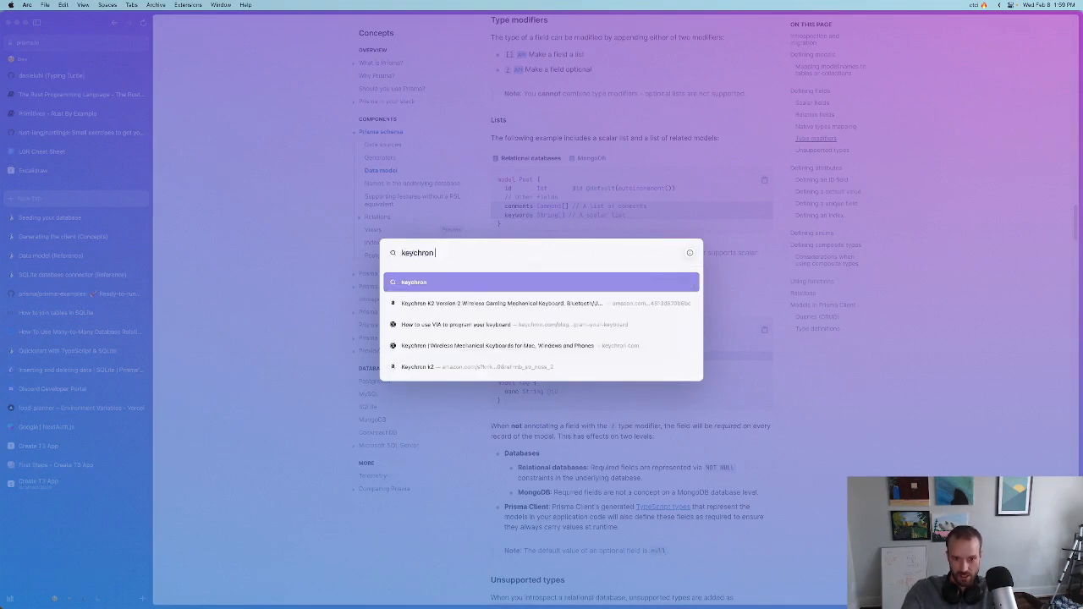
pyautogui.write(' k8 pro')
pyautogui.press('Return')
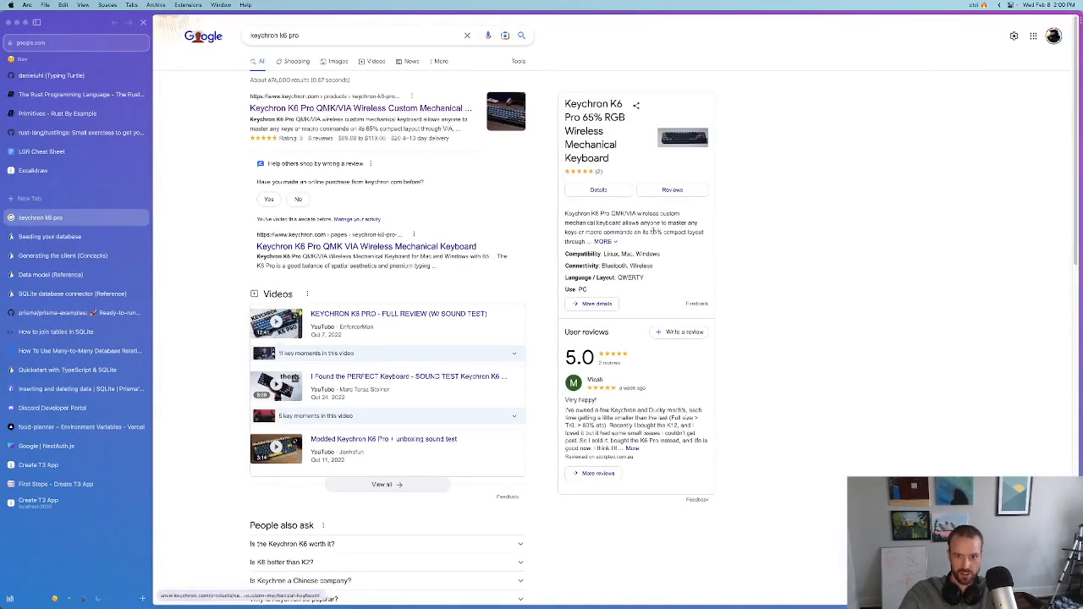
pyautogui.click(652, 230)
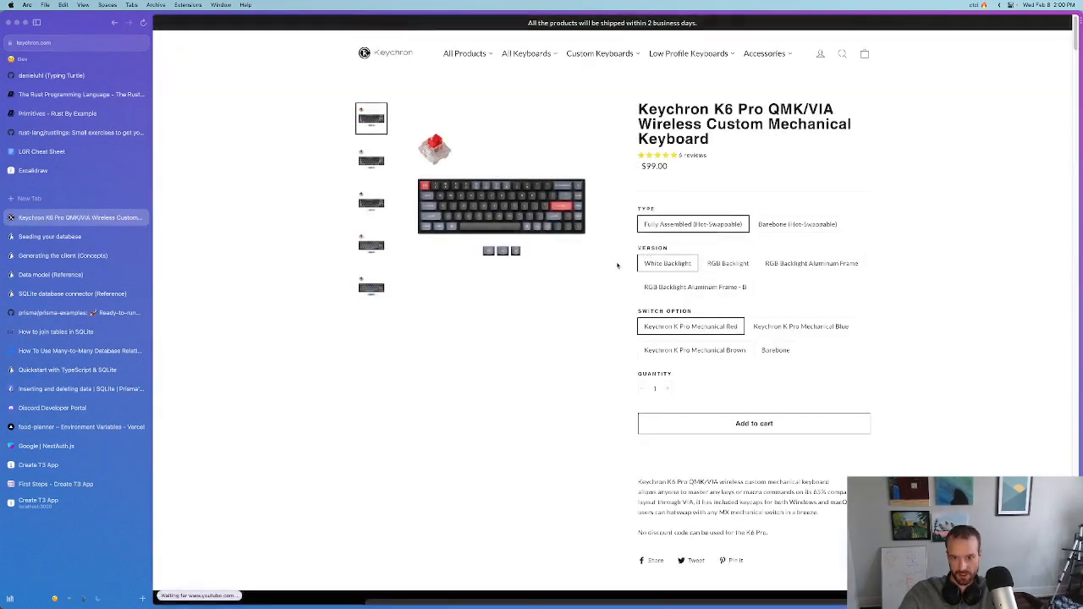
# Examine the product page's "Program with QMK & VIA" section and its key remapping demonstration
pyautogui.scroll(-20, 618, 265)
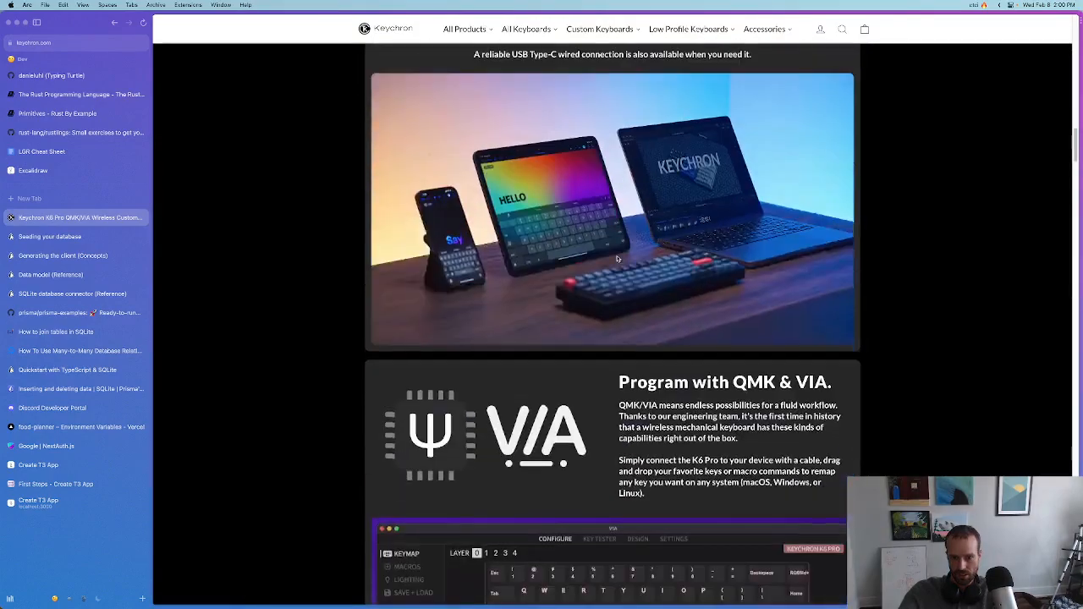
pyautogui.scroll(5, 617, 259)
pyautogui.scroll(-7, 618, 259)
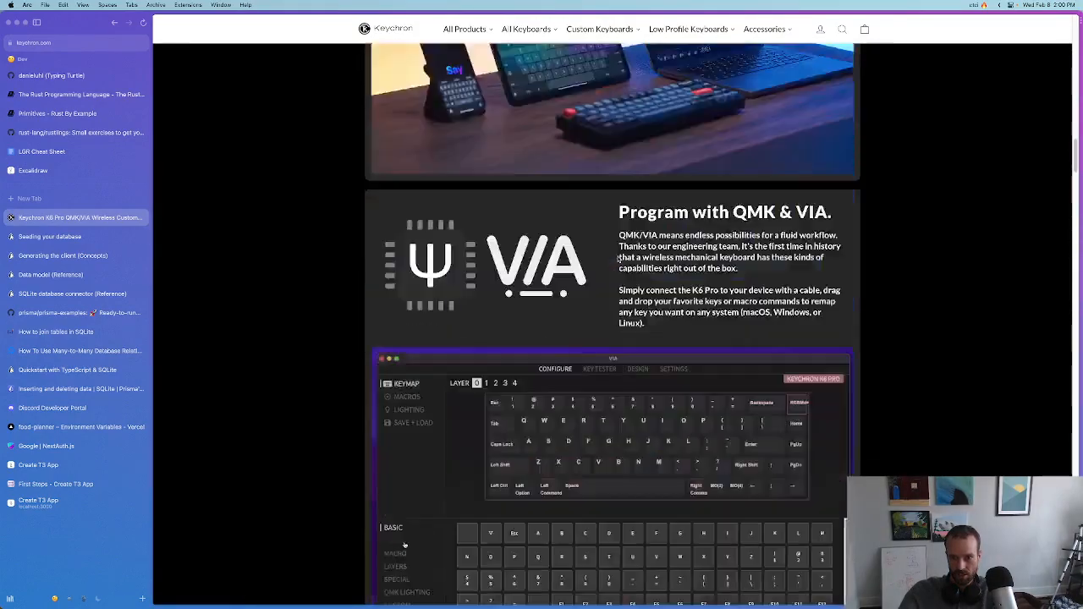
pyautogui.scroll(-5, 404, 545)
pyautogui.scroll(1, 442, 226)
pyautogui.scroll(-1, 441, 226)
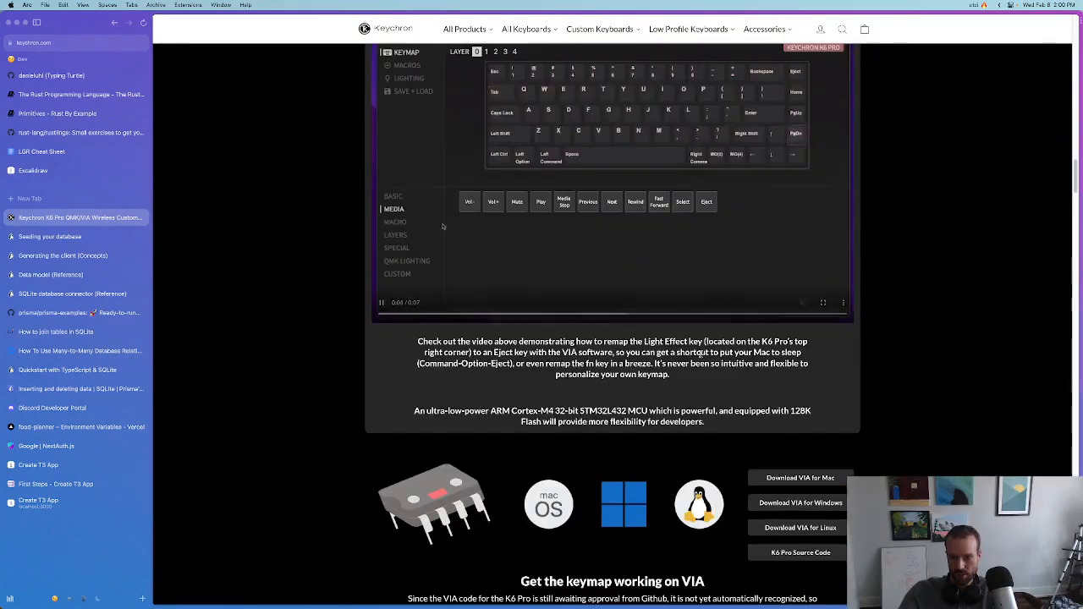
# Read the "Get the keymap working on VIA" instructions and highlight the K6 Pro Keymap JSON Files heading
pyautogui.scroll(-4, 800, 420)
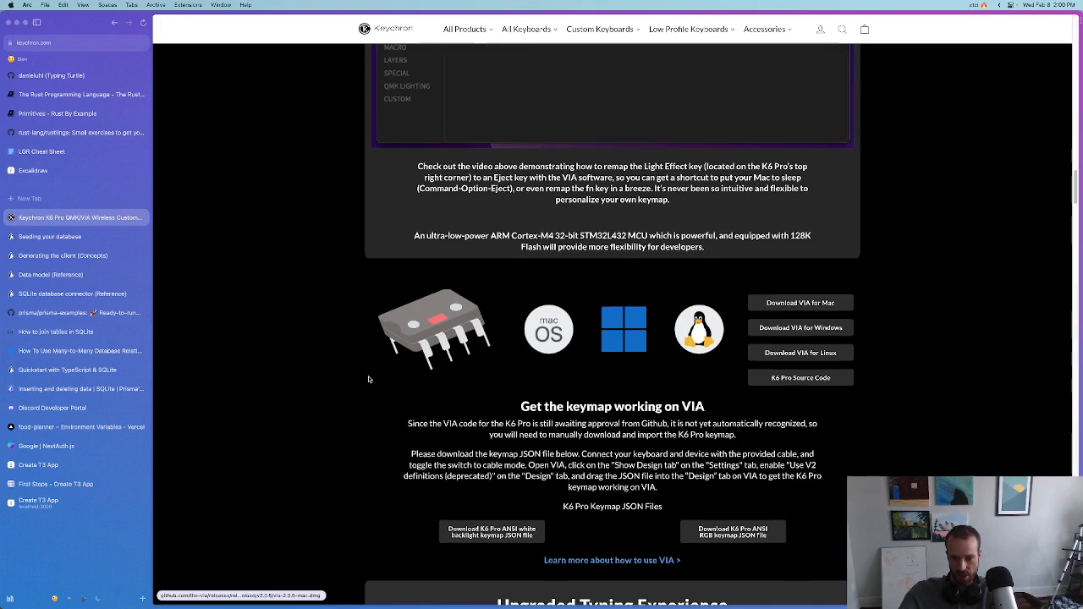
pyautogui.scroll(-3, 370, 379)
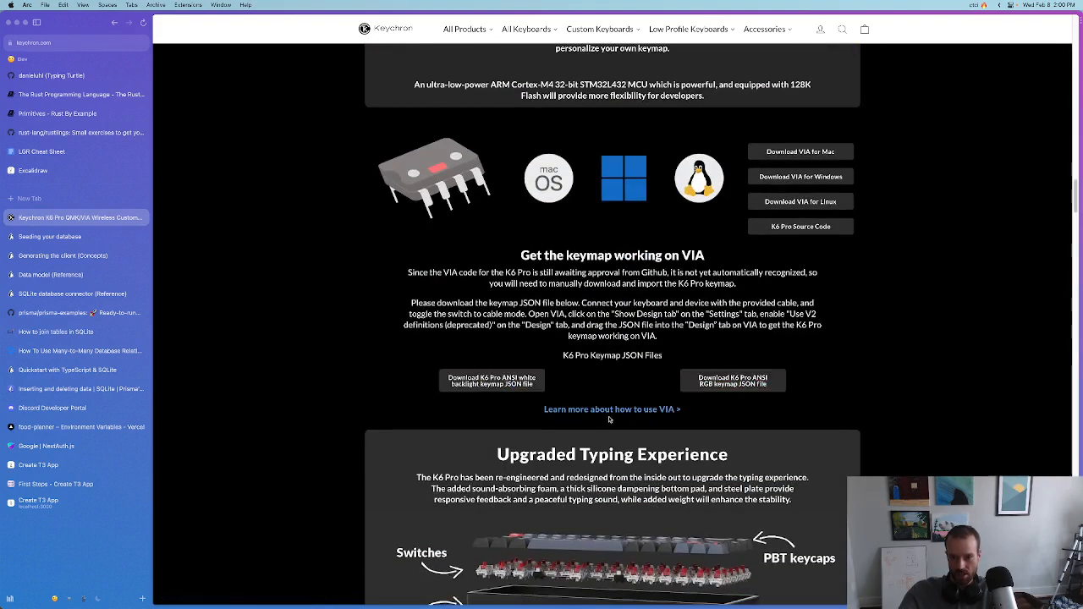
pyautogui.tripleClick(592, 355)
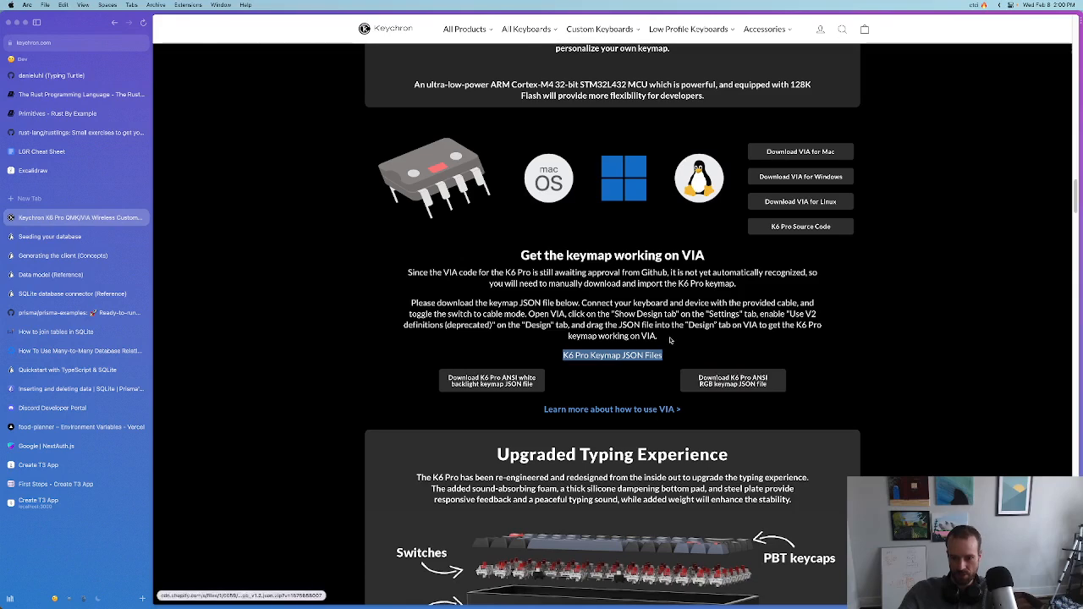
pyautogui.scroll(-3, 638, 354)
pyautogui.scroll(1, 638, 356)
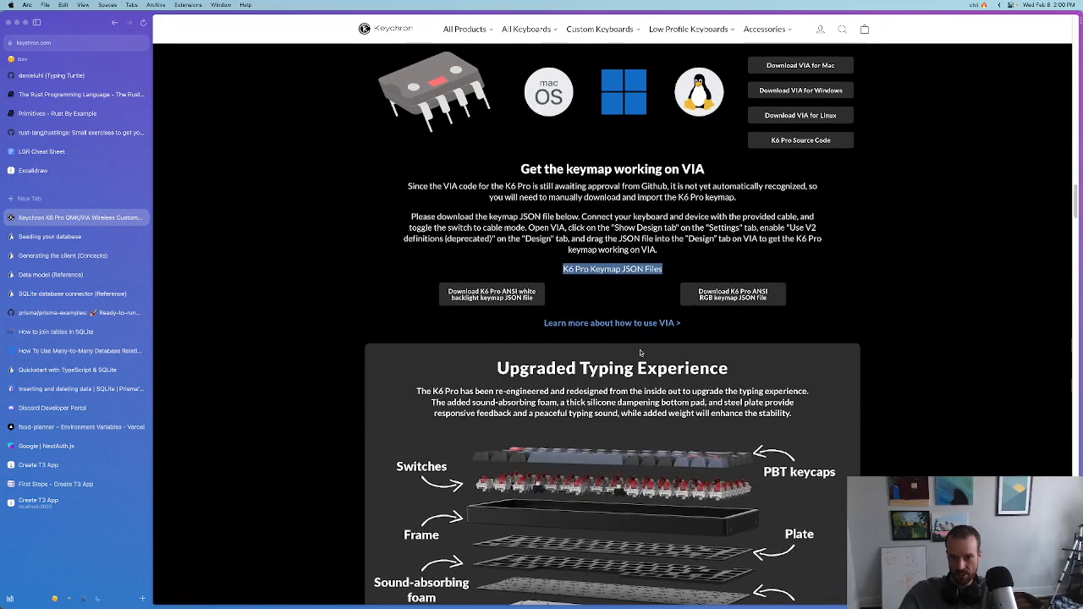
pyautogui.tripleClick(617, 269)
pyautogui.click(733, 254)
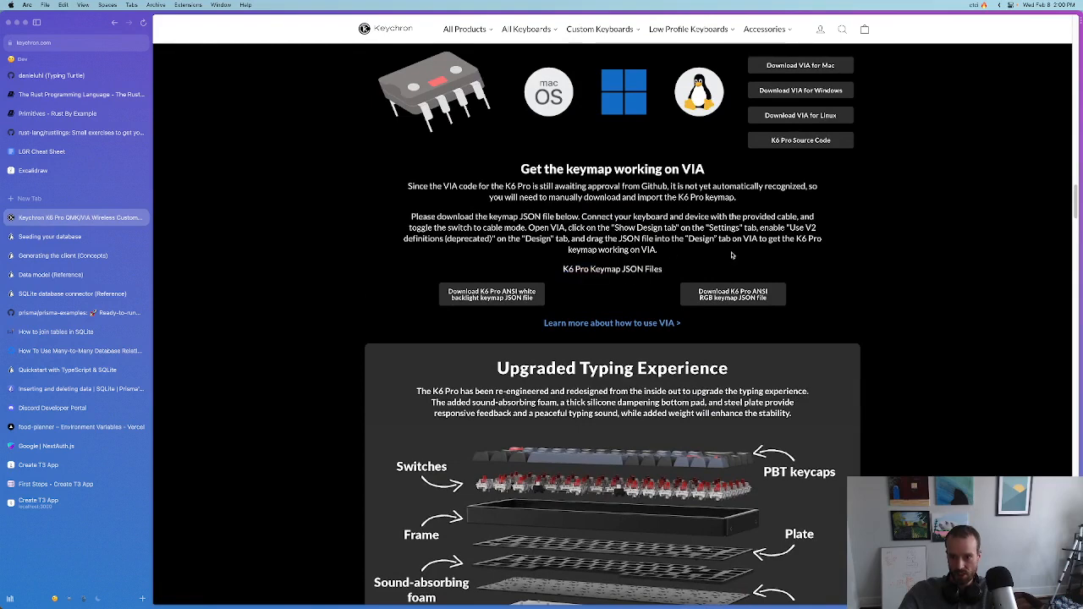
# Open the guide on how to use VIA in a new tab and return to the K6 Pro product page
pyautogui.click(625, 325)
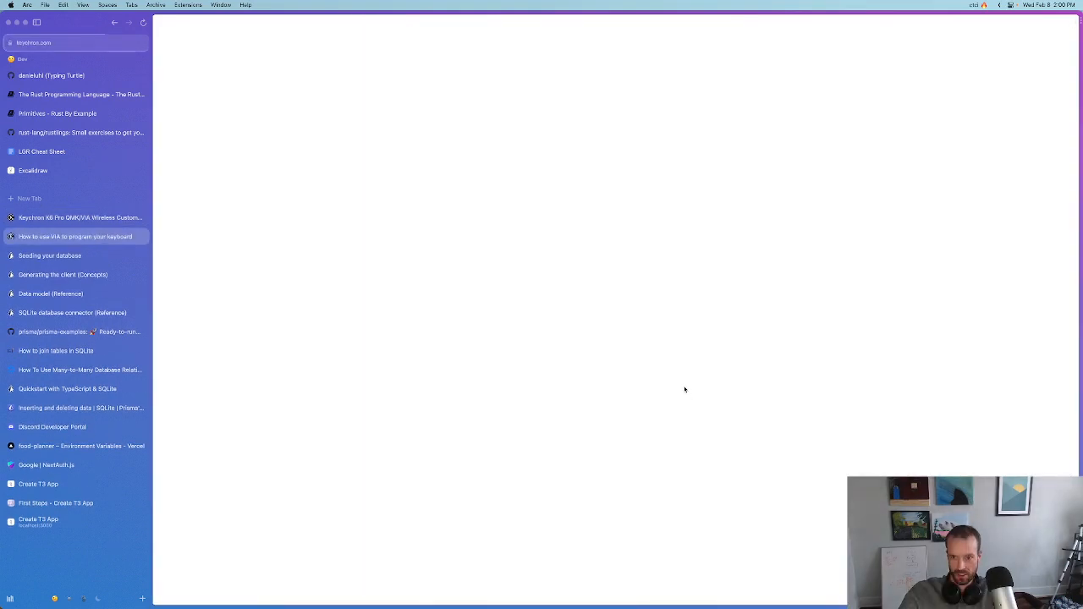
pyautogui.hotkey('ctrl', 'Tab')
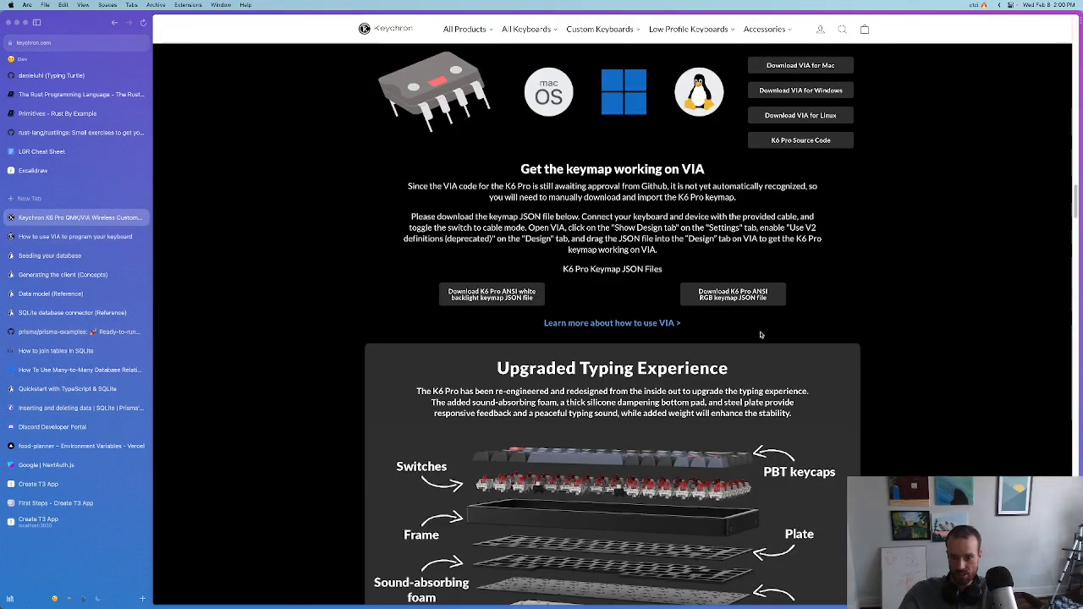
pyautogui.scroll(1, 846, 161)
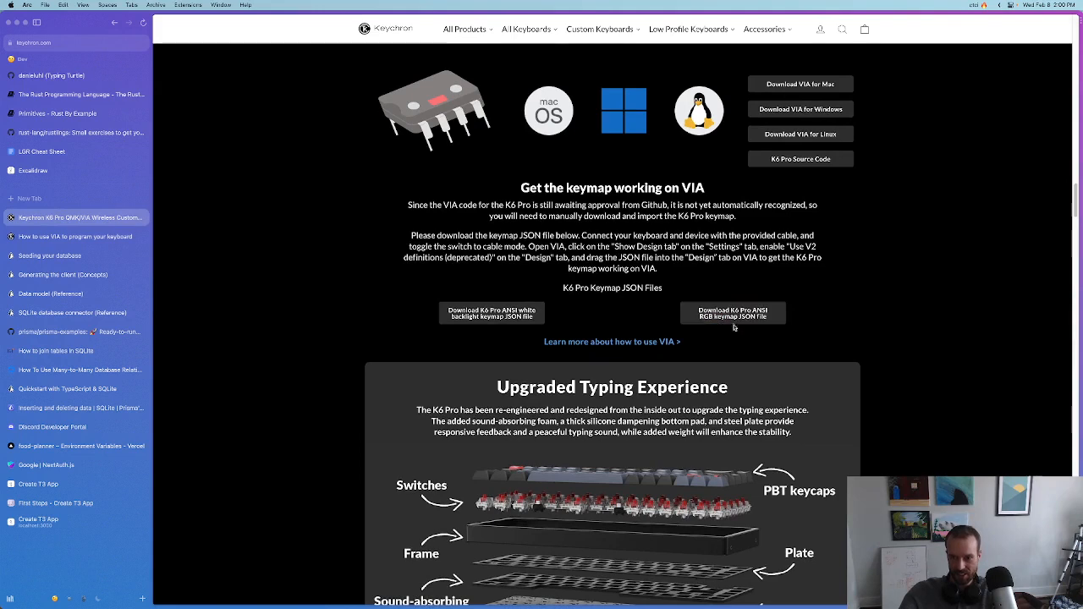
# Launch the VIA application, then switch to Finder
pyautogui.press('super+space')
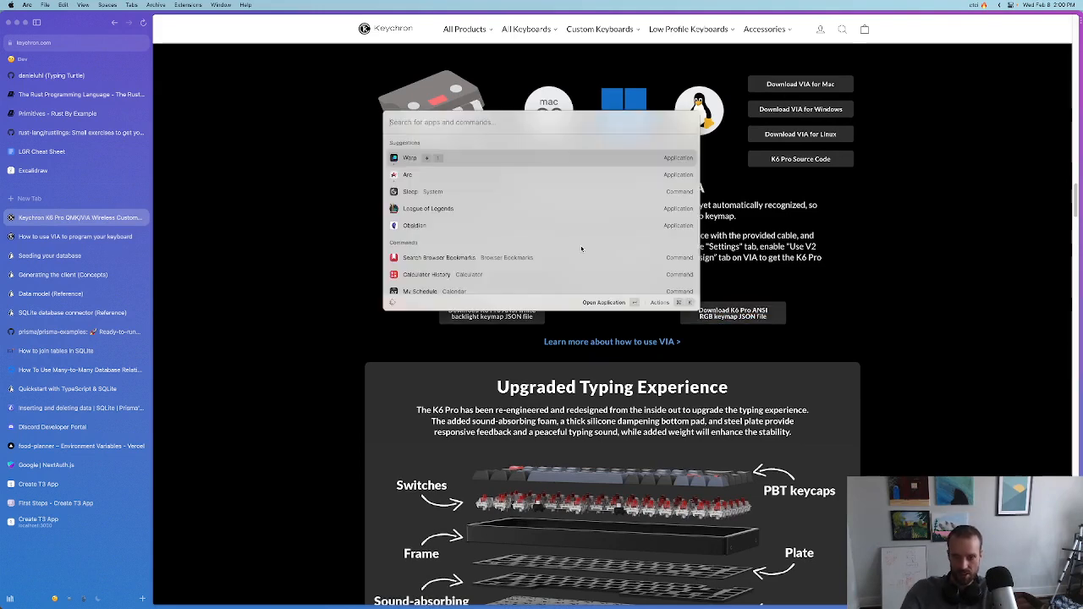
pyautogui.press('Escape')
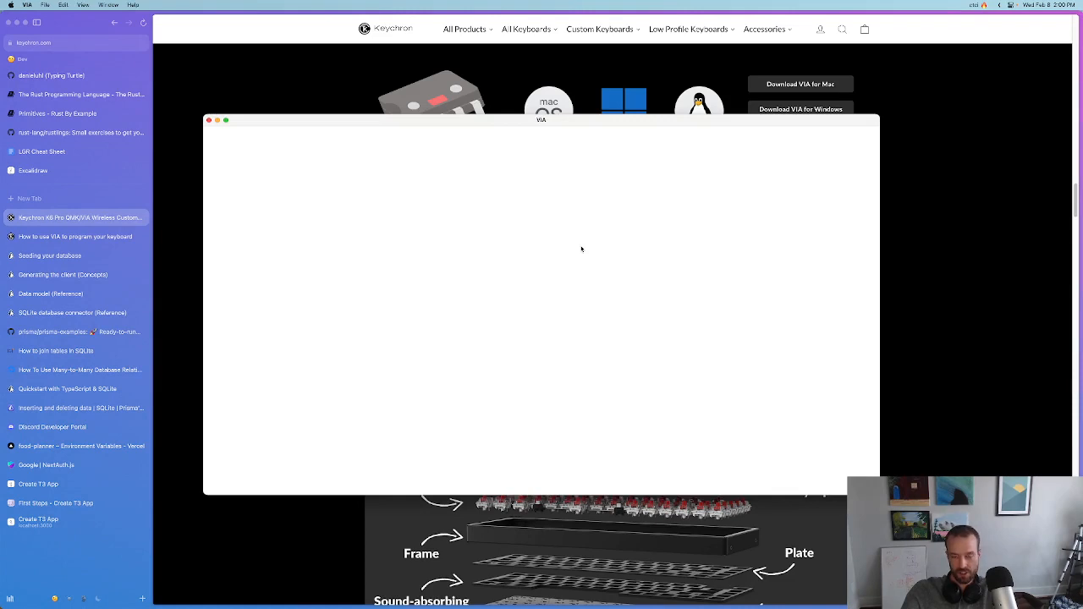
pyautogui.press('super+space')
pyautogui.write('f')
pyautogui.press('Return')
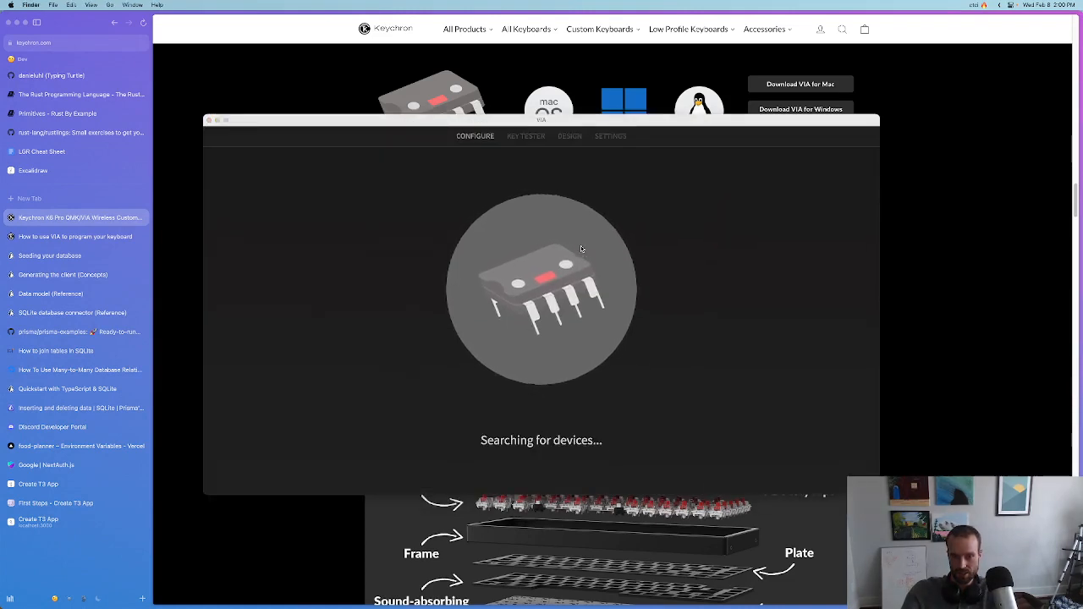
# Check the Show Design tab setting in VIA and enable Use V2 definitions (deprecated) for designs
pyautogui.click(610, 140)
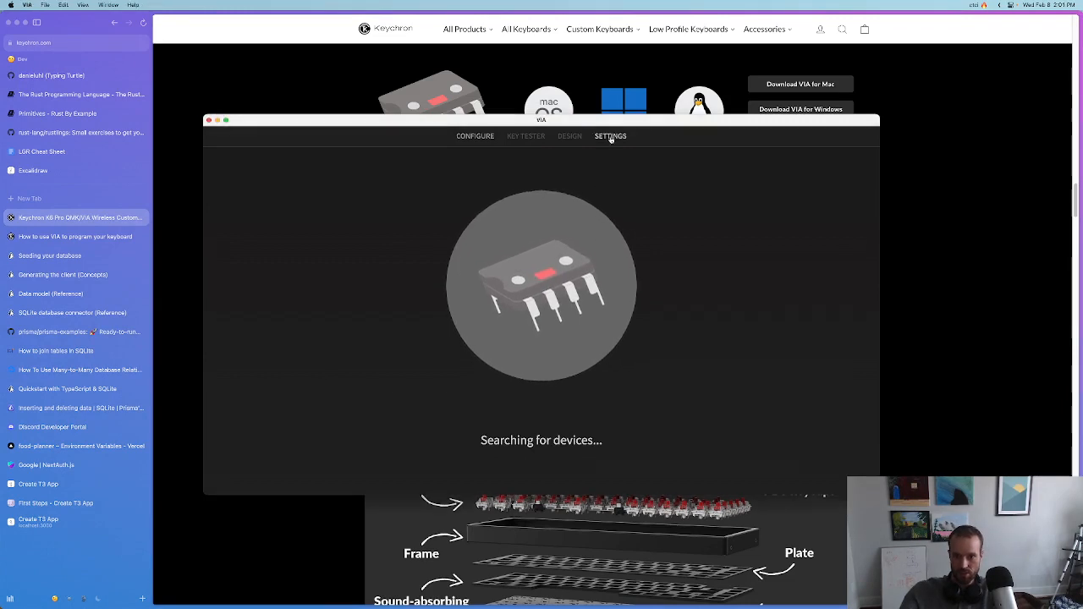
pyautogui.click(610, 137)
pyautogui.moveTo(631, 122); pyautogui.dragTo(568, 87)
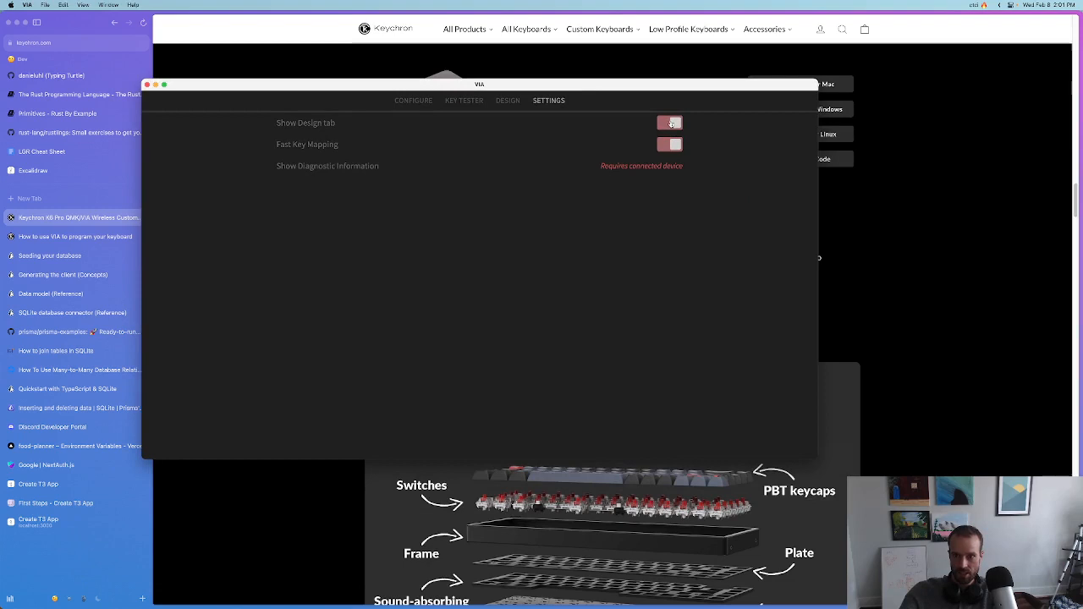
pyautogui.click(507, 101)
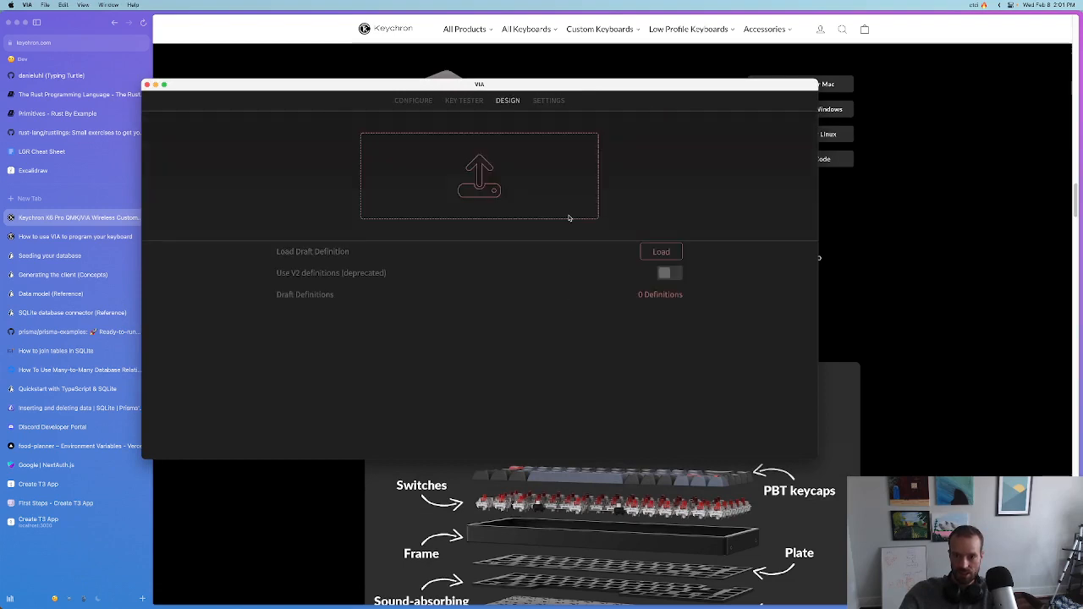
pyautogui.click(669, 276)
# Open a Finder window and browse to the Documents folder containing the K6 Pro keymap file
pyautogui.press('super+space')
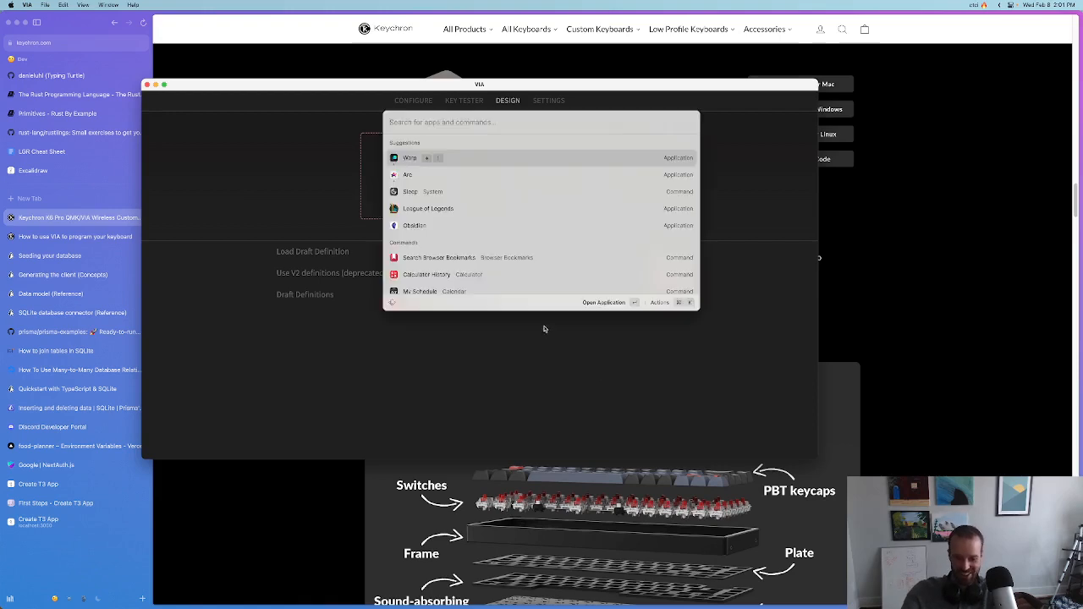
pyautogui.write('fin')
pyautogui.press('Return')
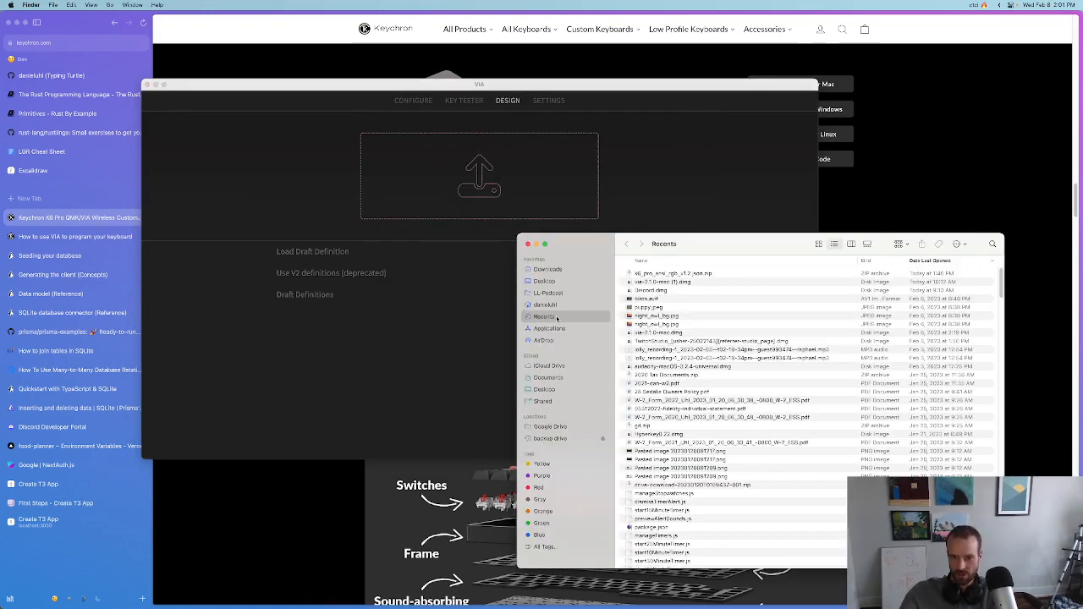
pyautogui.click(555, 271)
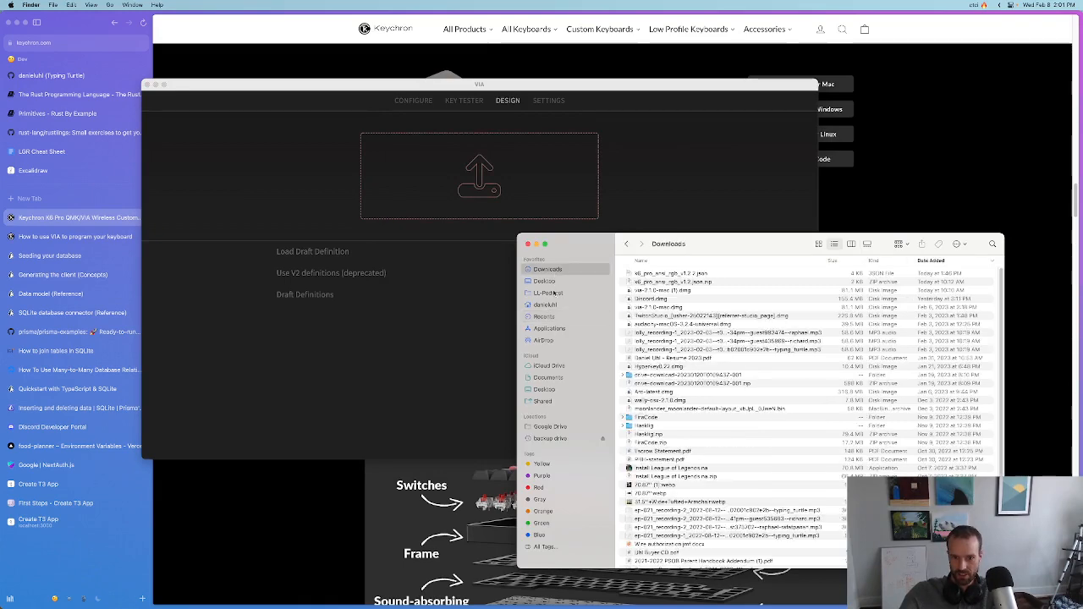
pyautogui.click(549, 304)
pyautogui.click(548, 378)
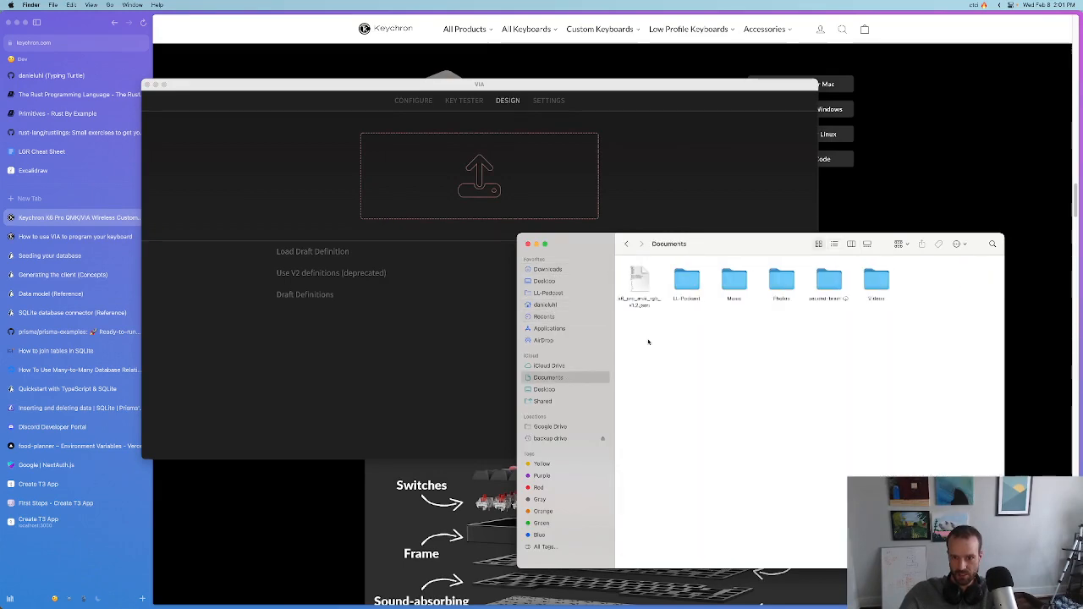
# Load k6_pro_ansi_rgb_v1.2.json from the Documents folder into VIA as a draft definition
pyautogui.click(641, 292)
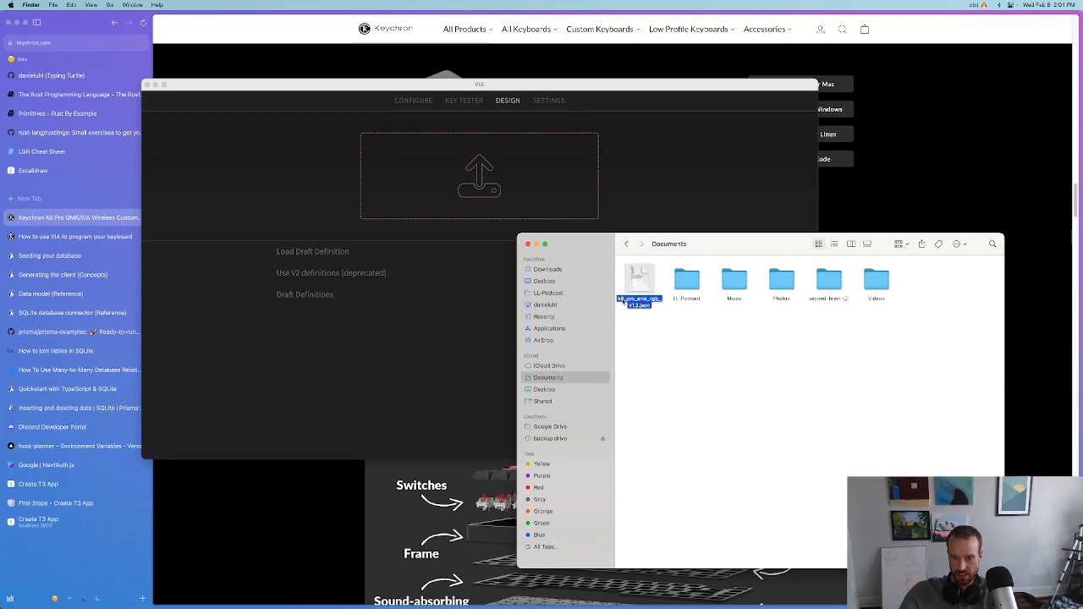
pyautogui.moveTo(641, 280); pyautogui.dragTo(480, 191)
pyautogui.click(455, 337)
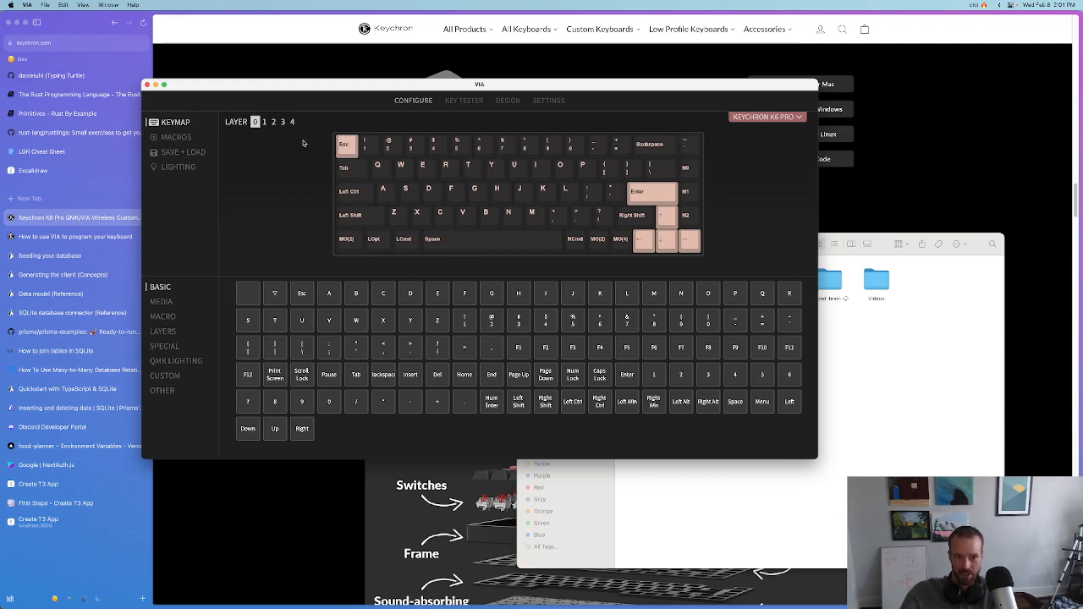
# Compare the key assignments on layers 0, 1 and 2 of the K6 Pro keymap
pyautogui.click(273, 121)
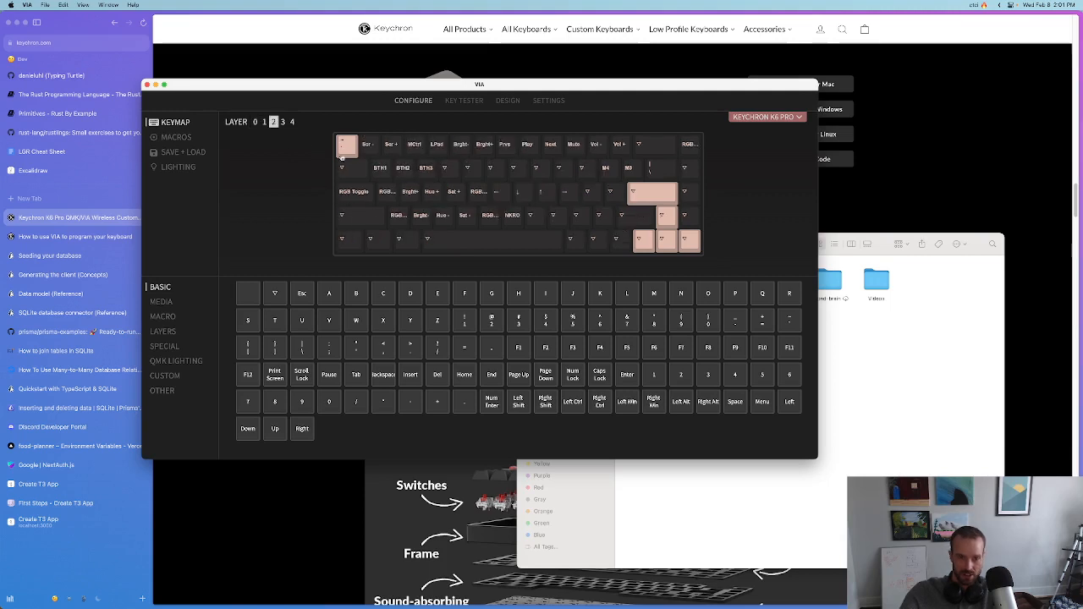
pyautogui.click(265, 121)
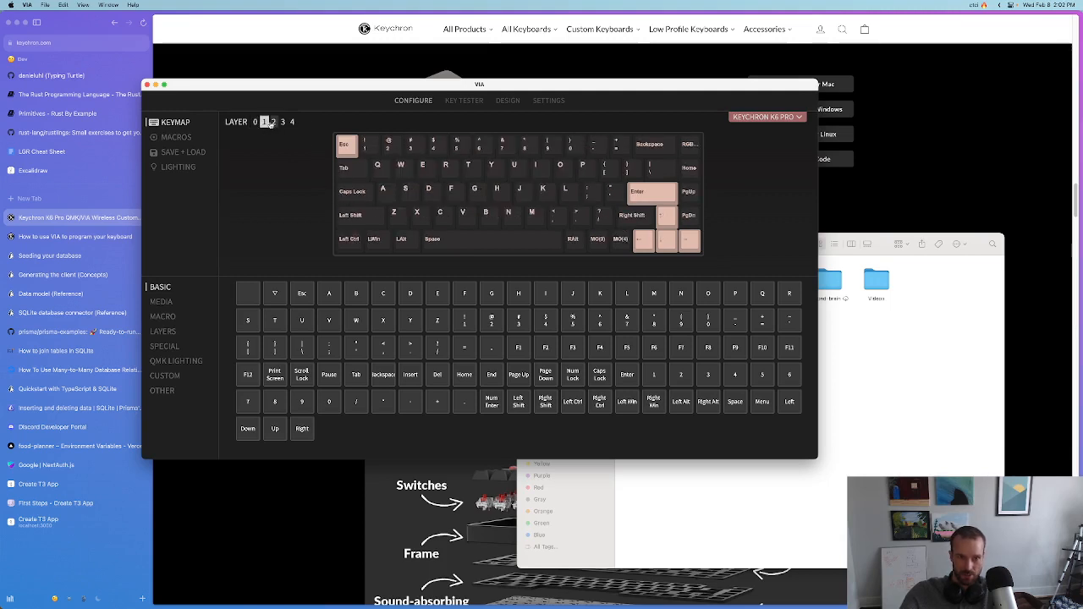
pyautogui.click(272, 122)
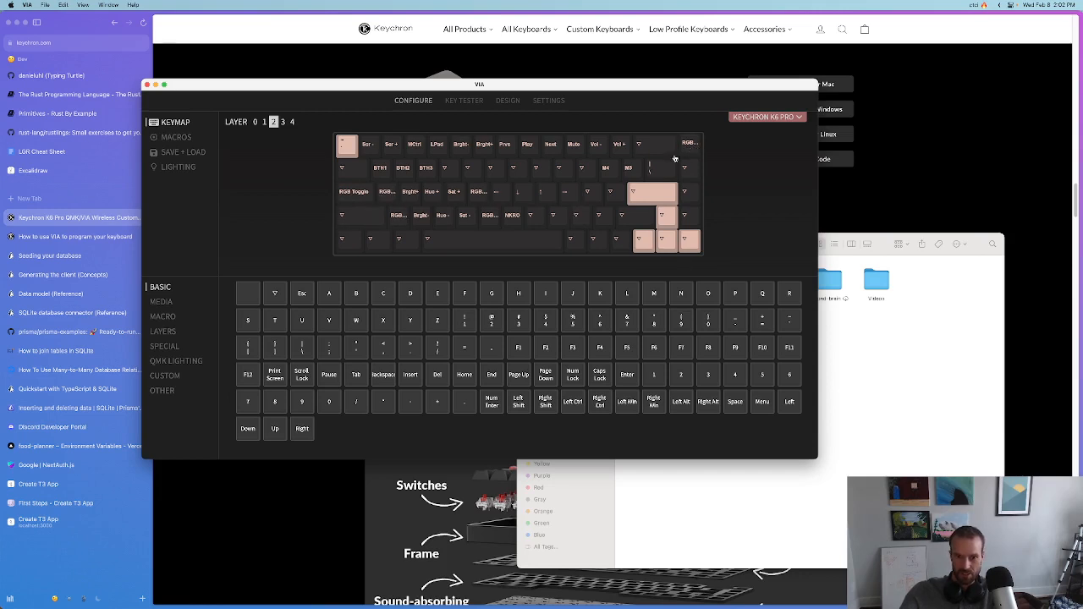
pyautogui.click(257, 125)
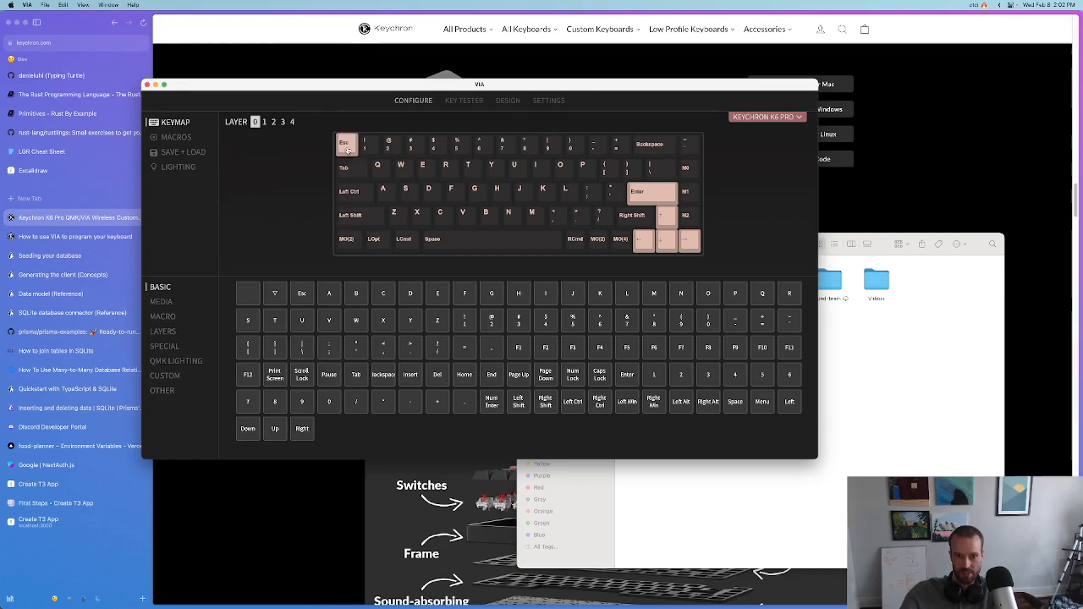
pyautogui.click(273, 122)
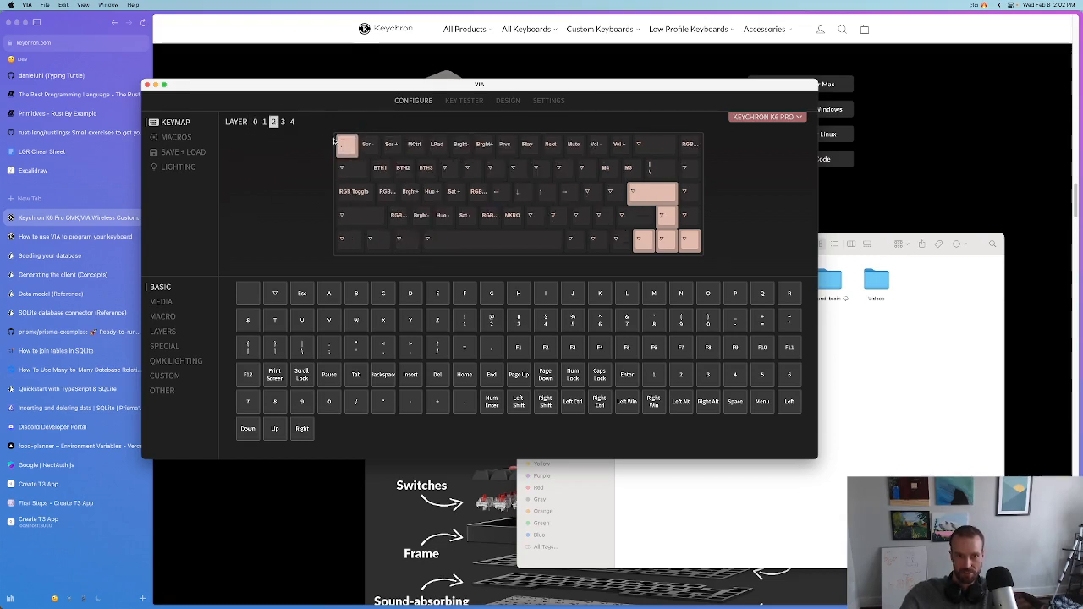
pyautogui.click(256, 124)
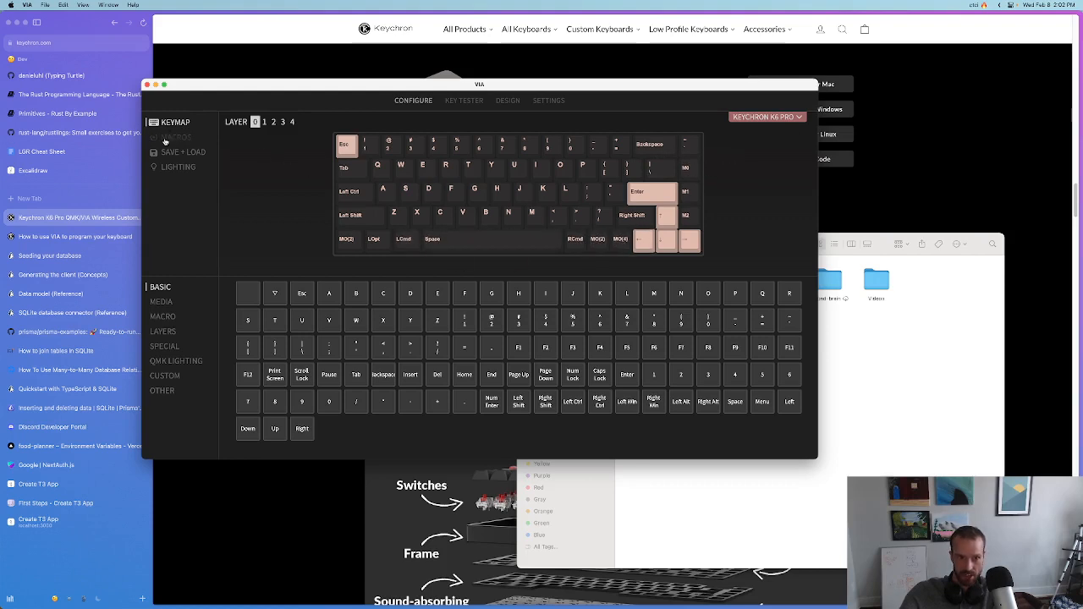
# View the assignable macro keys, then examine the key sequence defined for Macro 0 in the macro editor
pyautogui.click(162, 316)
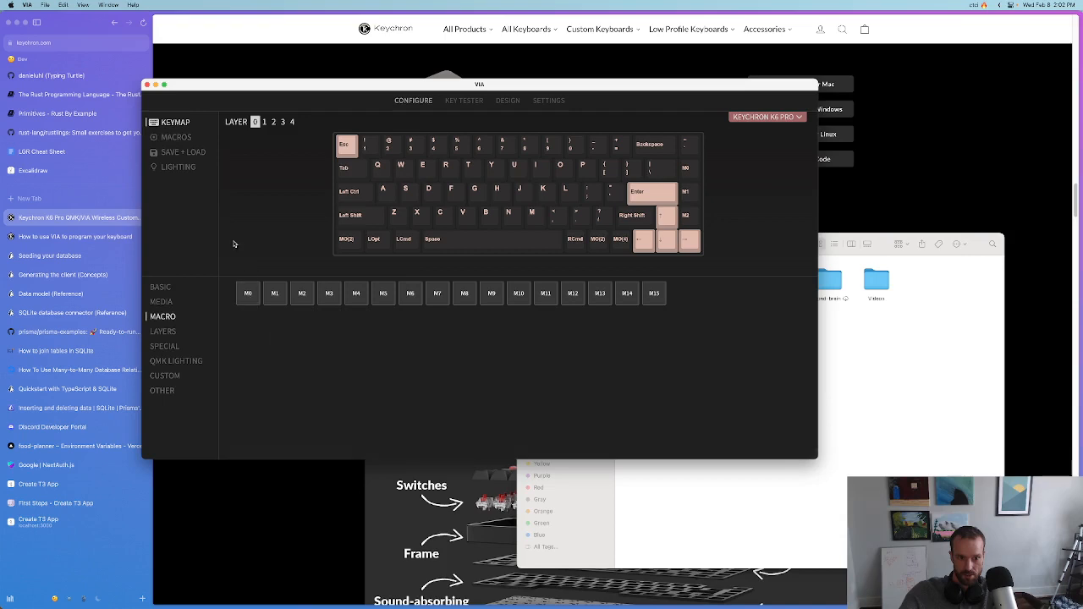
pyautogui.click(173, 138)
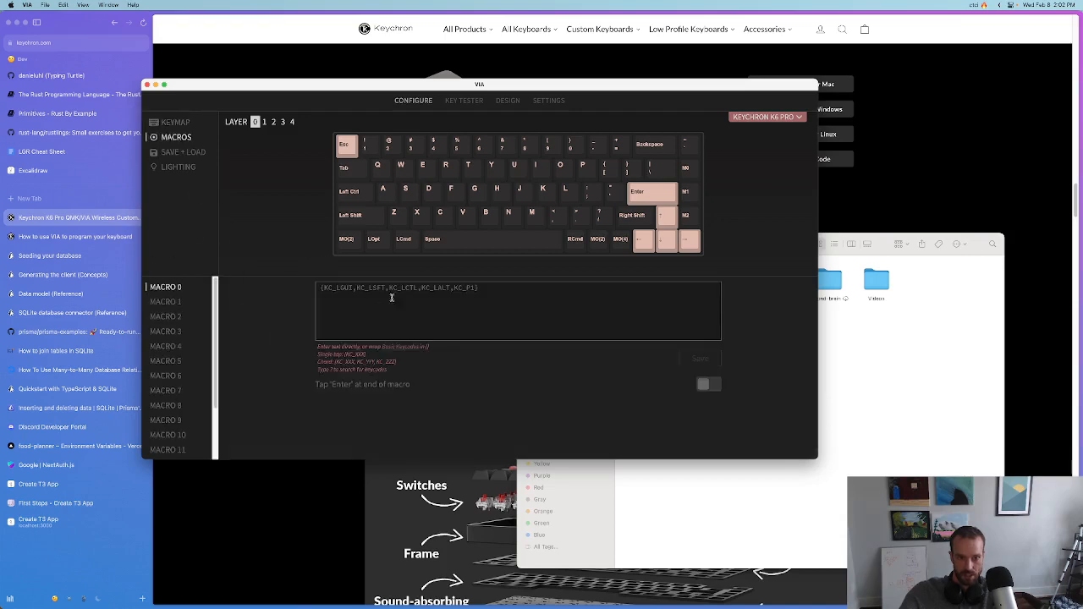
pyautogui.tripleClick(434, 290)
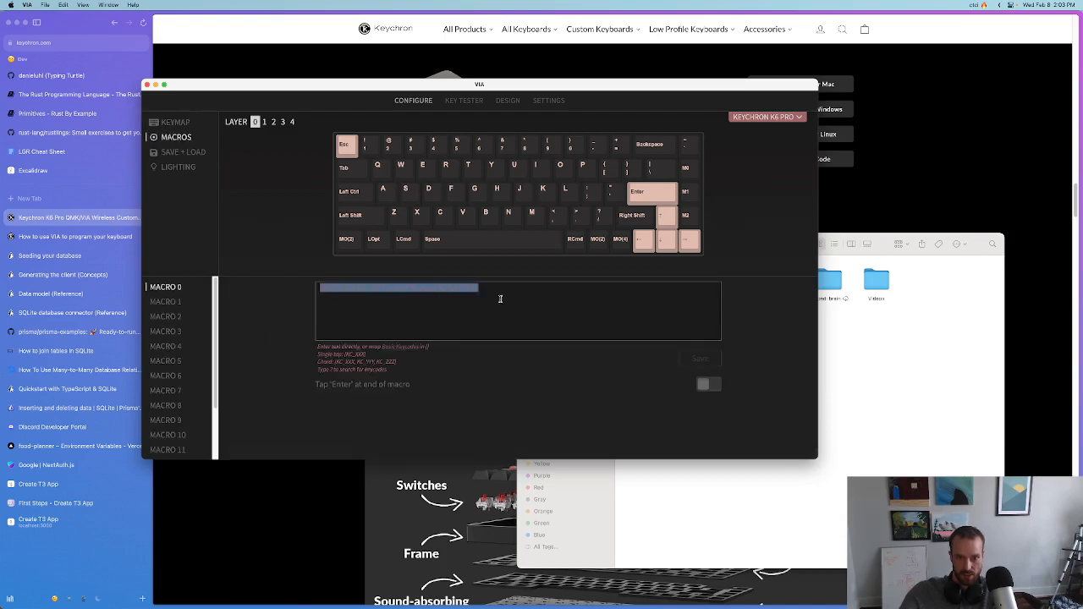
pyautogui.click(497, 294)
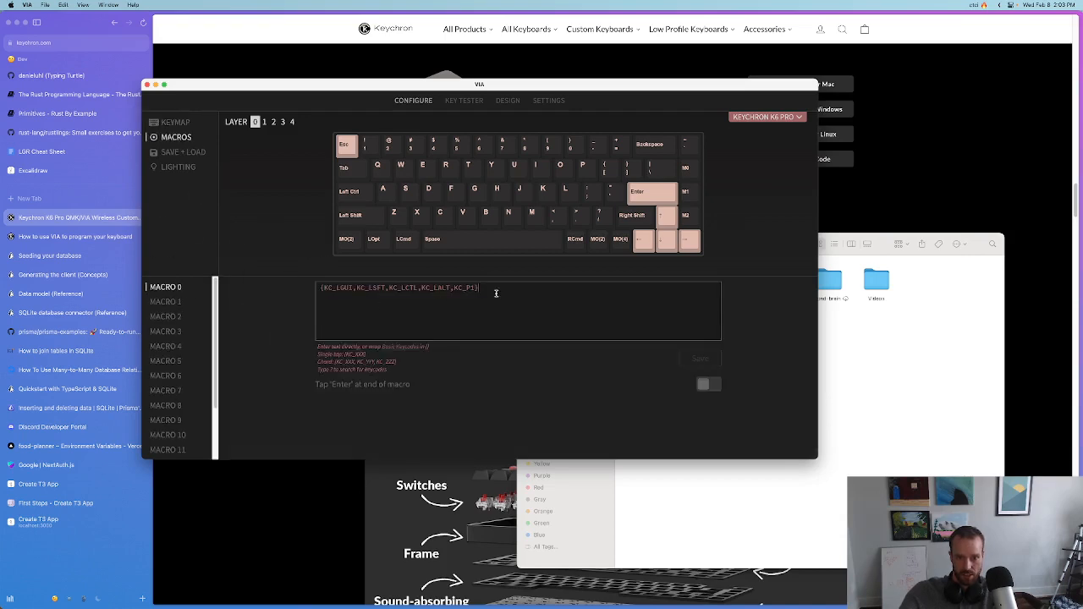
pyautogui.doubleClick(342, 289)
pyautogui.click(369, 301)
# Try the ? keycode search inside Macro 0's braces, looking up codes that match ct and m
pyautogui.write('?')
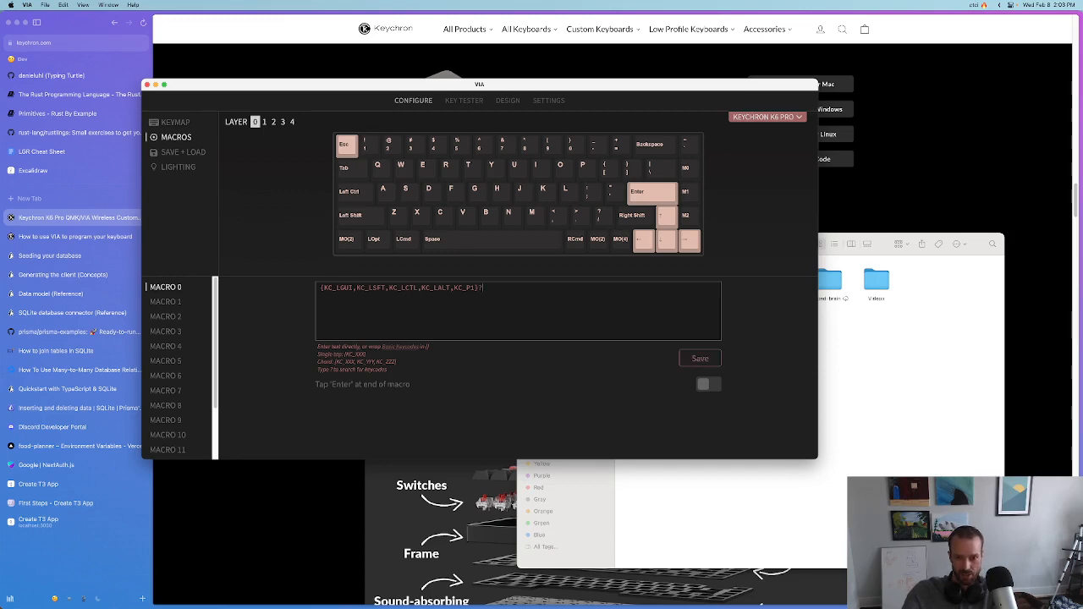
pyautogui.press('BackSpace')
pyautogui.press('Left')
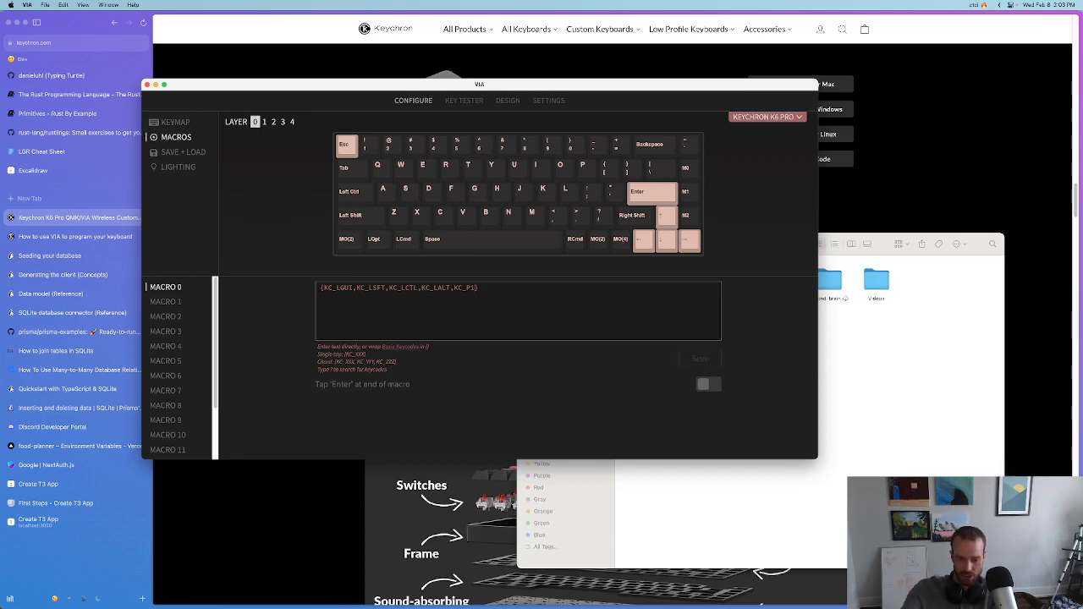
pyautogui.write(', ?')
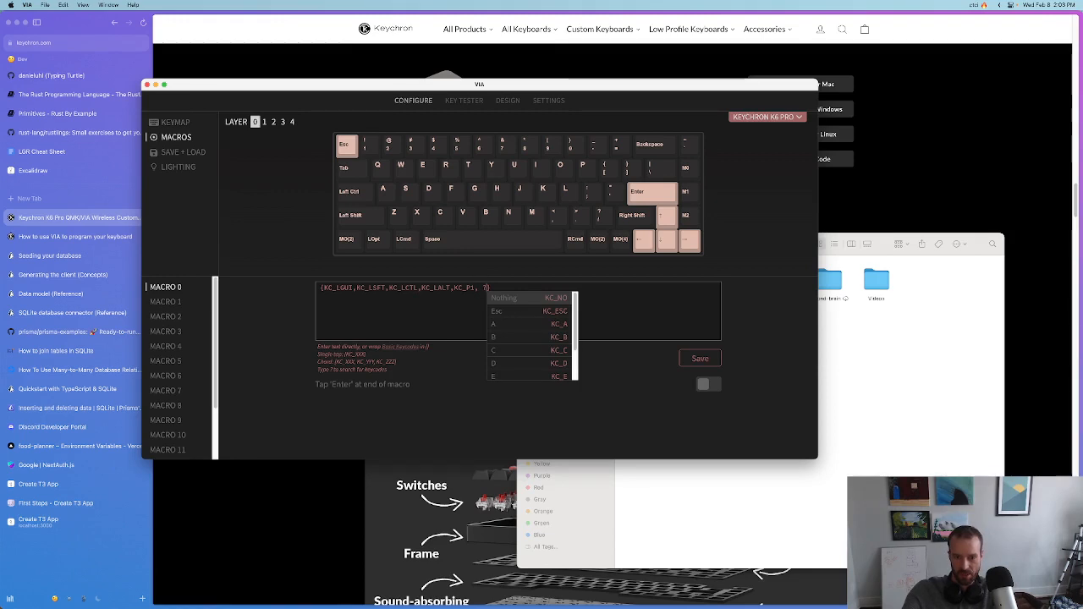
pyautogui.write('cm')
pyautogui.press('BackSpace')
pyautogui.press('BackSpace')
pyautogui.write('pa')
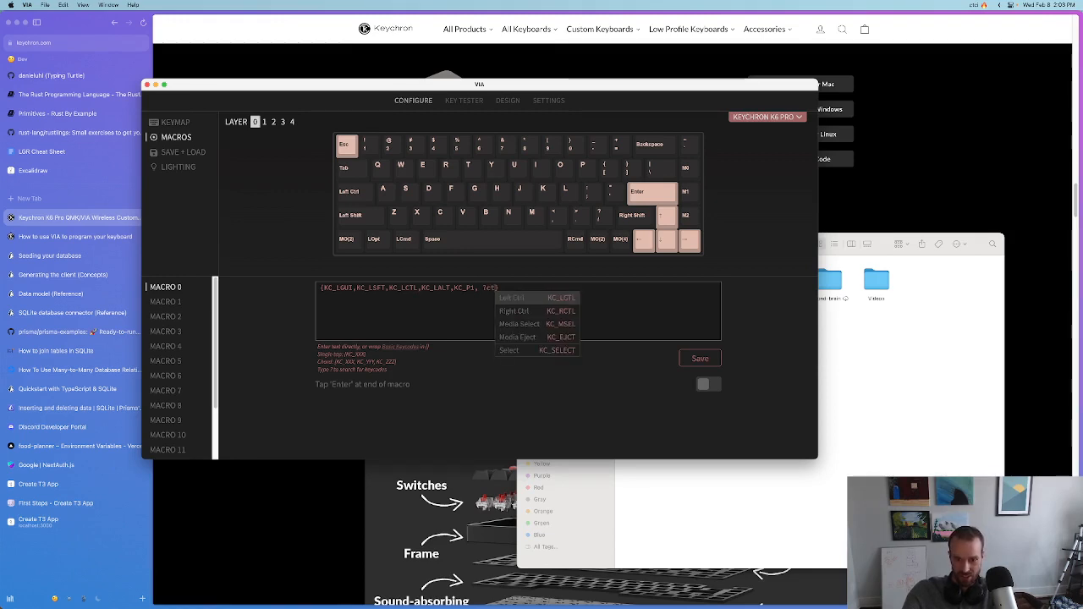
pyautogui.press('BackSpace')
pyautogui.press('BackSpace')
pyautogui.write('mod')
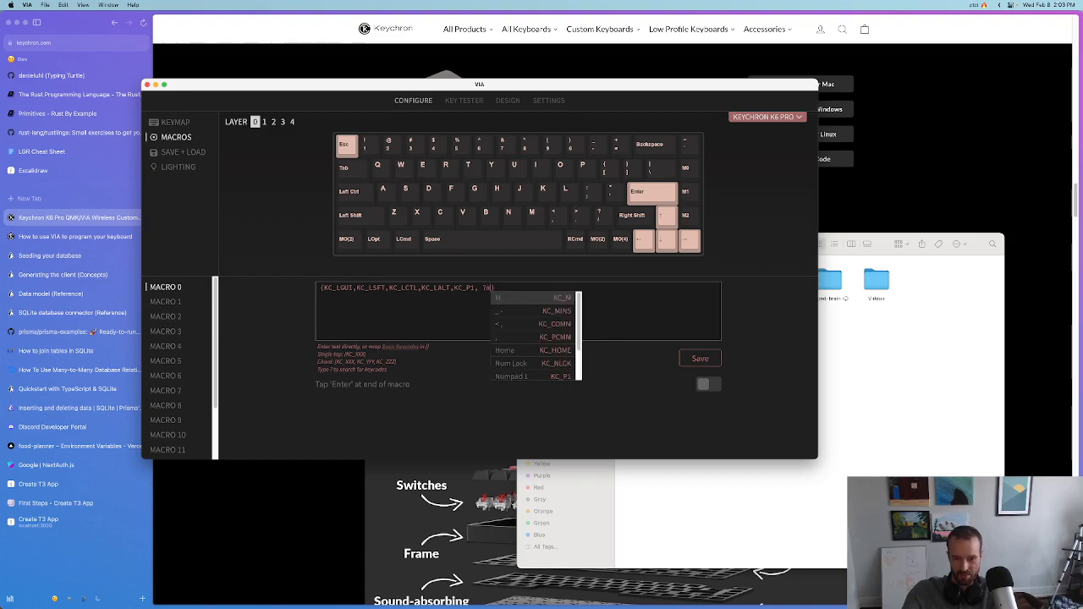
pyautogui.press('BackSpace')
pyautogui.press('BackSpace')
pyautogui.press('BackSpace')
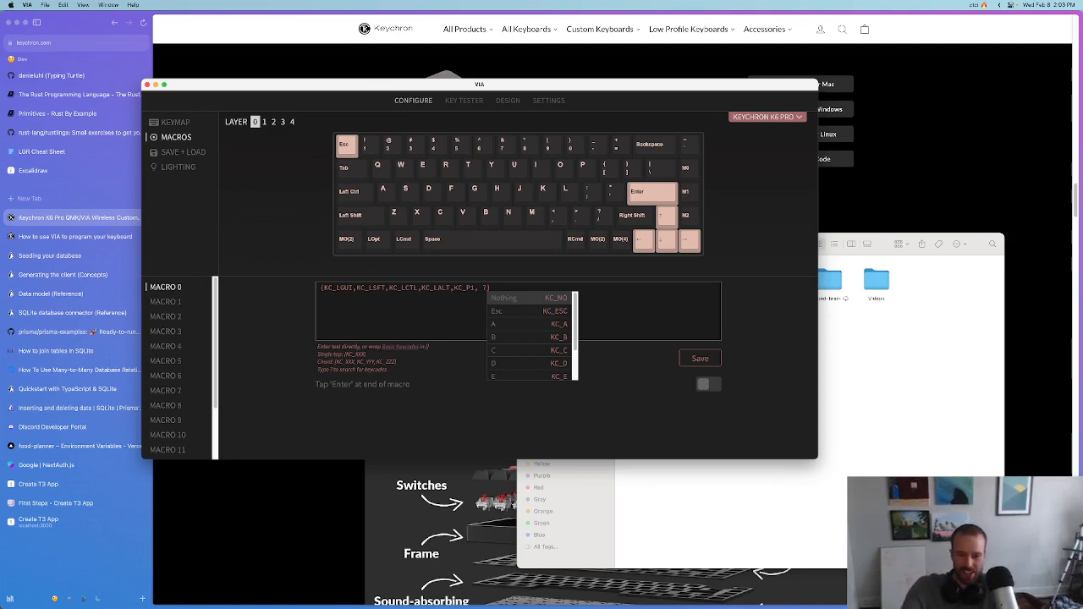
# Look up the keycodes matching alt and gui with the ? search in Macro 0
pyautogui.write('alt')
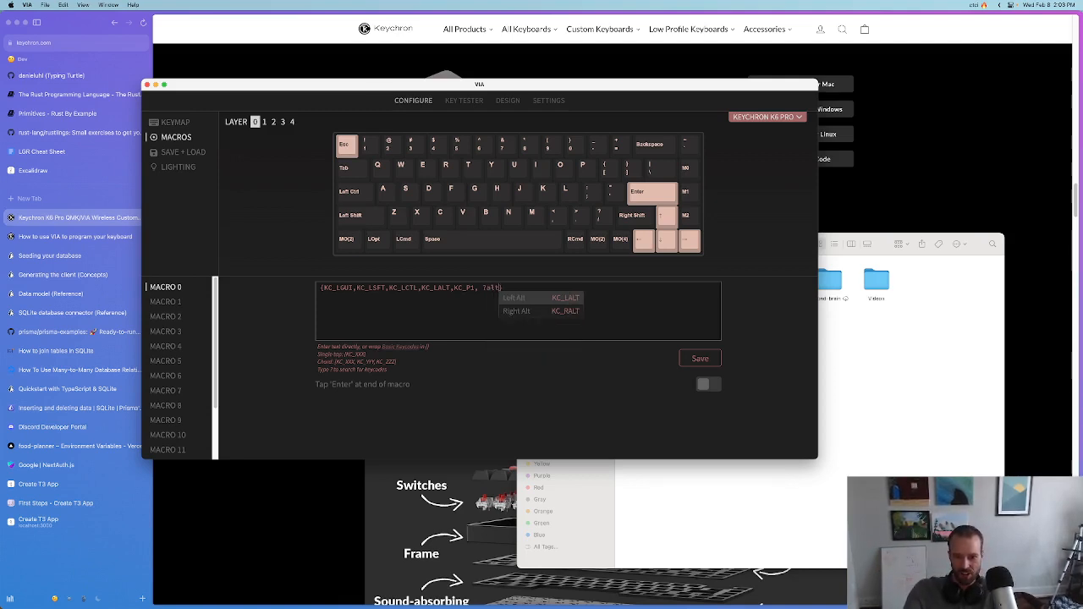
pyautogui.press('BackSpace')
pyautogui.press('BackSpace')
pyautogui.press('BackSpace')
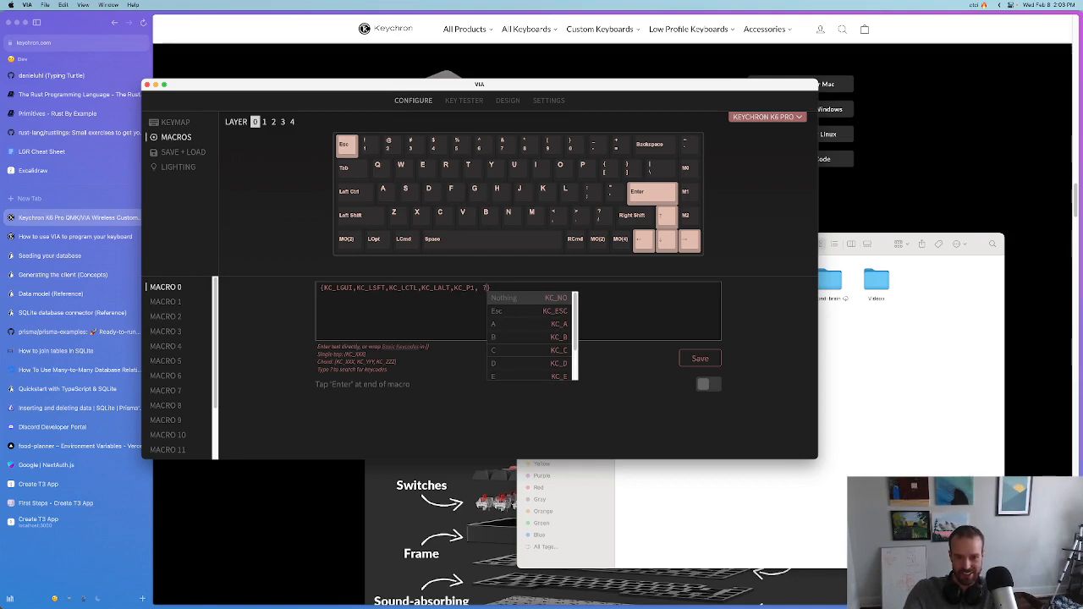
pyautogui.write('gui')
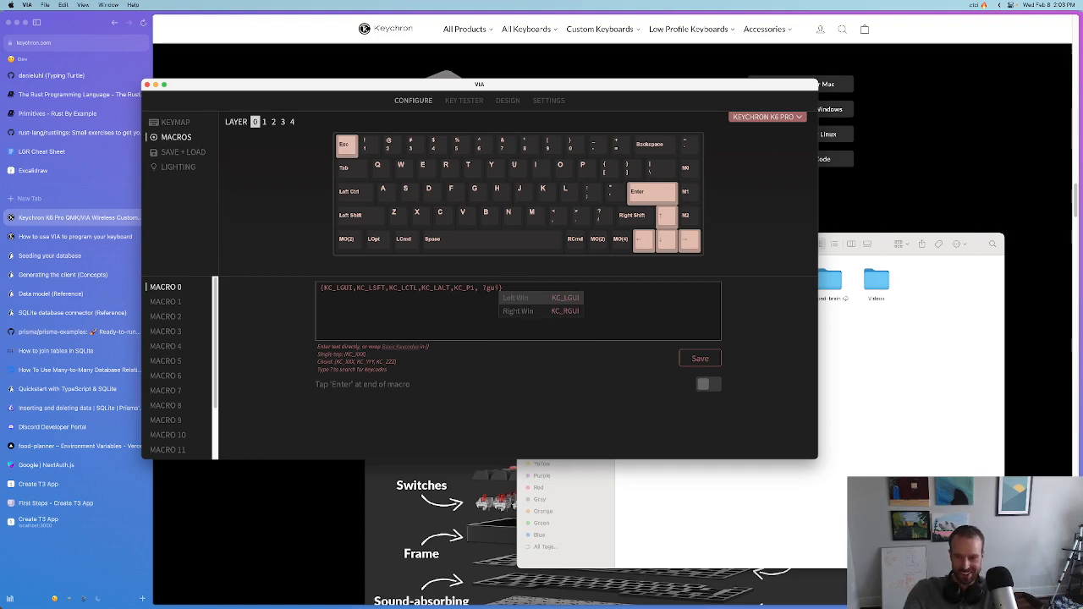
pyautogui.press('BackSpace')
pyautogui.press('BackSpace')
pyautogui.press('BackSpace')
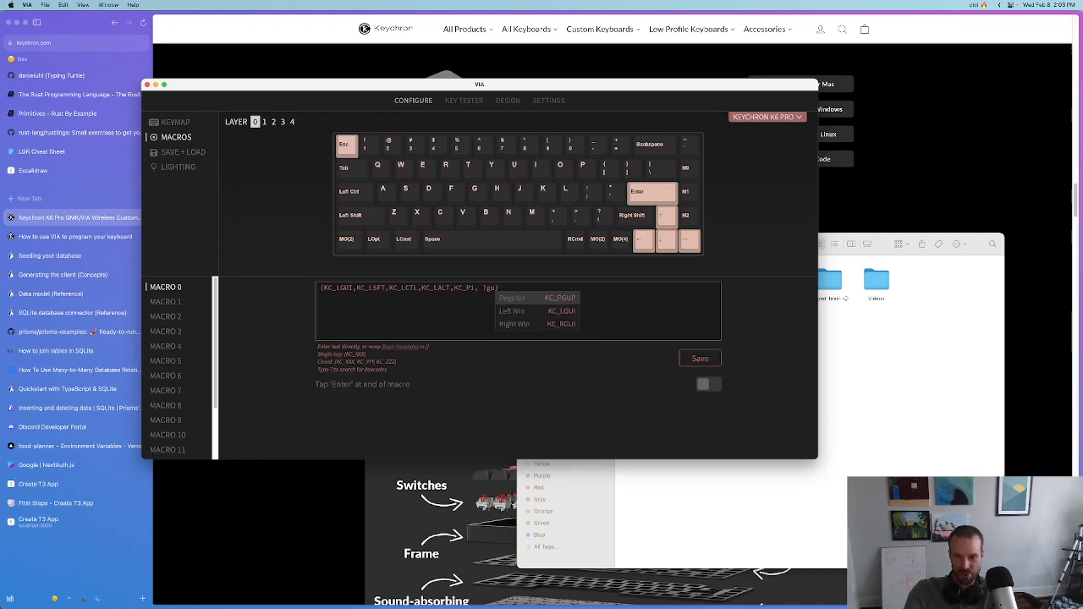
pyautogui.write('win')
pyautogui.press('BackSpace')
pyautogui.press('BackSpace')
pyautogui.press('BackSpace')
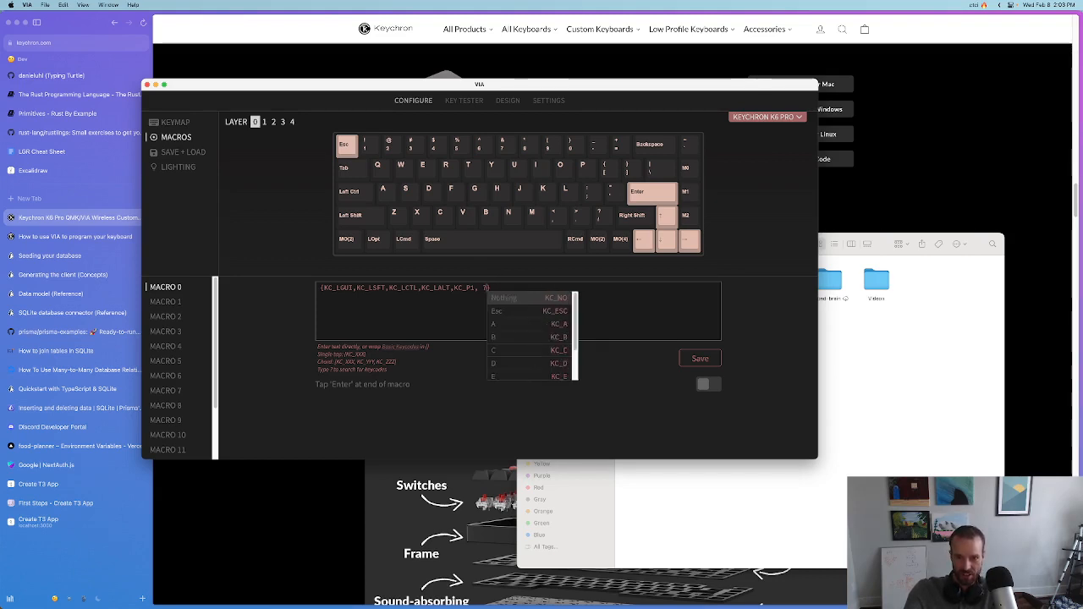
pyautogui.write('gui')
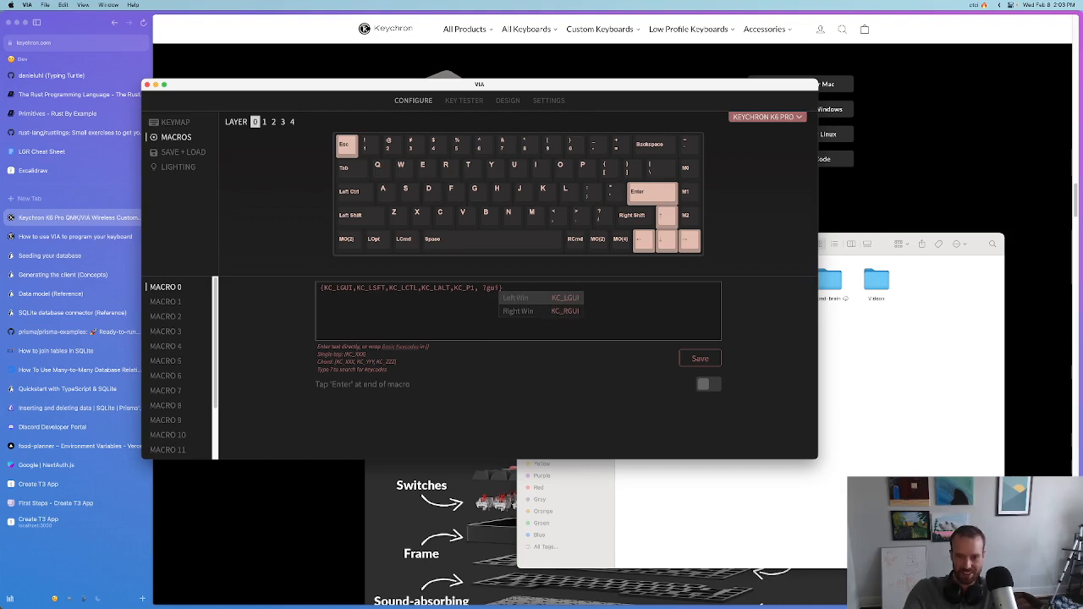
# Remove the search text and extra comma from Macro 0, restoring {KC_LGUI,KC_LSFT,KC_LCTL,KC_LALT,KC_P1}
pyautogui.press('BackSpace')
pyautogui.press('BackSpace')
pyautogui.press('BackSpace')
pyautogui.press('BackSpace')
pyautogui.press('BackSpace')
pyautogui.press('BackSpace')
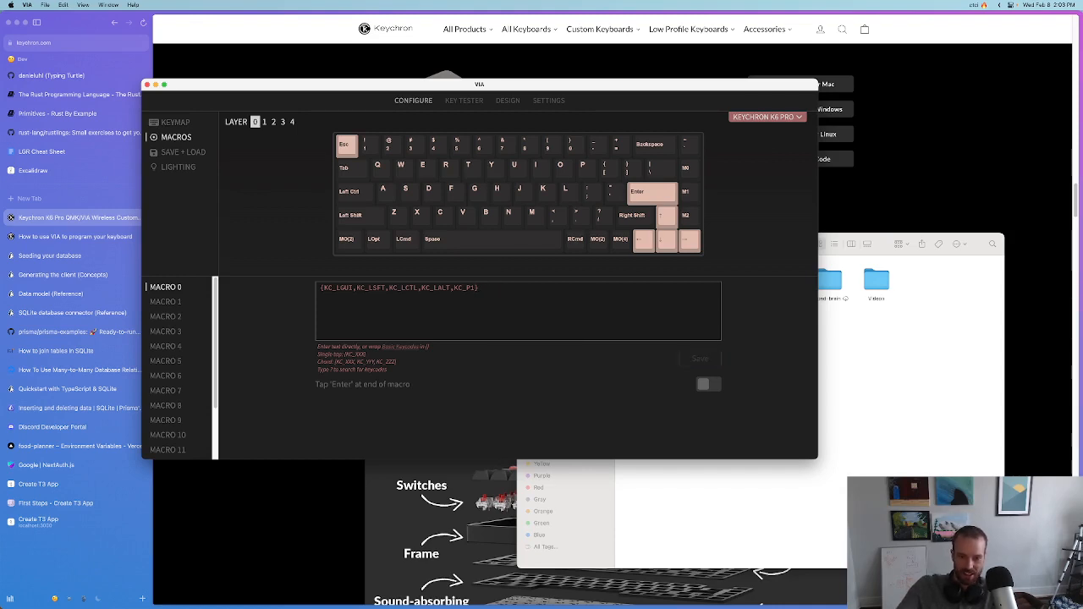
pyautogui.press('super+a')
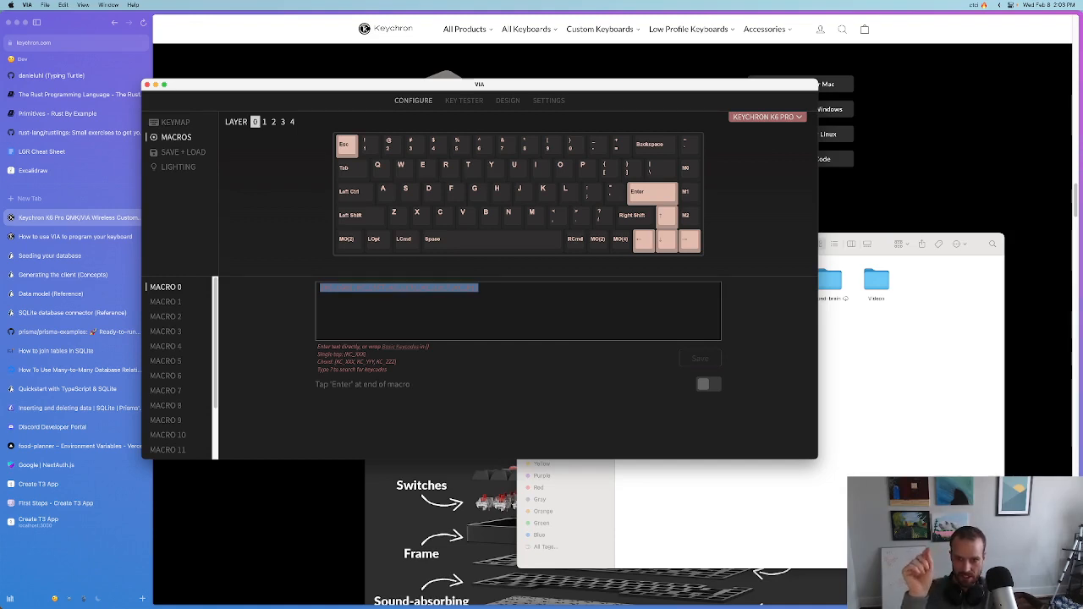
pyautogui.click(453, 302)
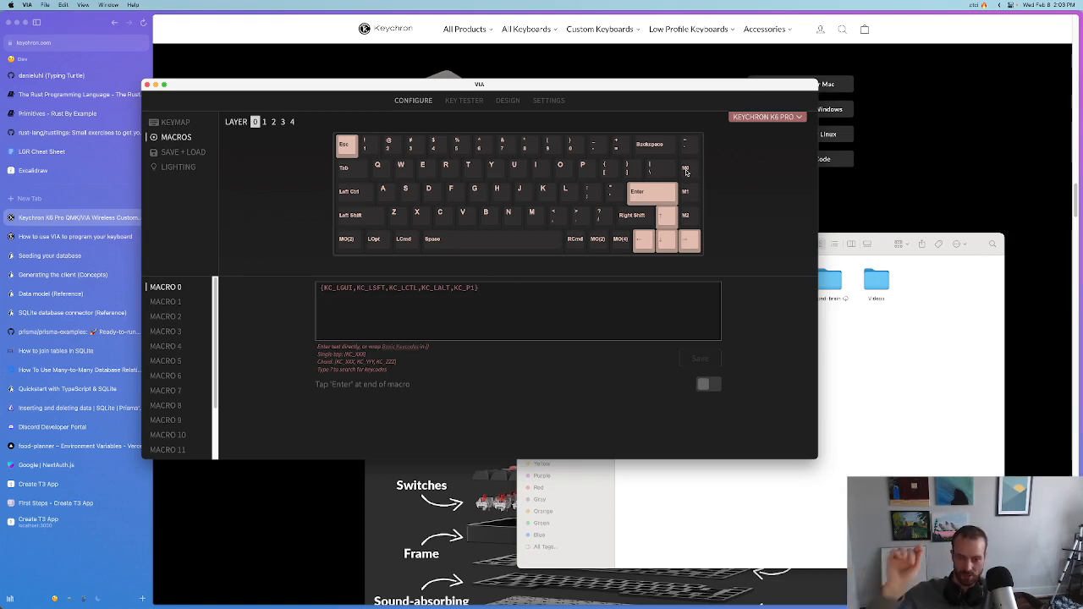
# Launch the Hyperkey application, check its key remapping settings, and close its window
pyautogui.press('super+space')
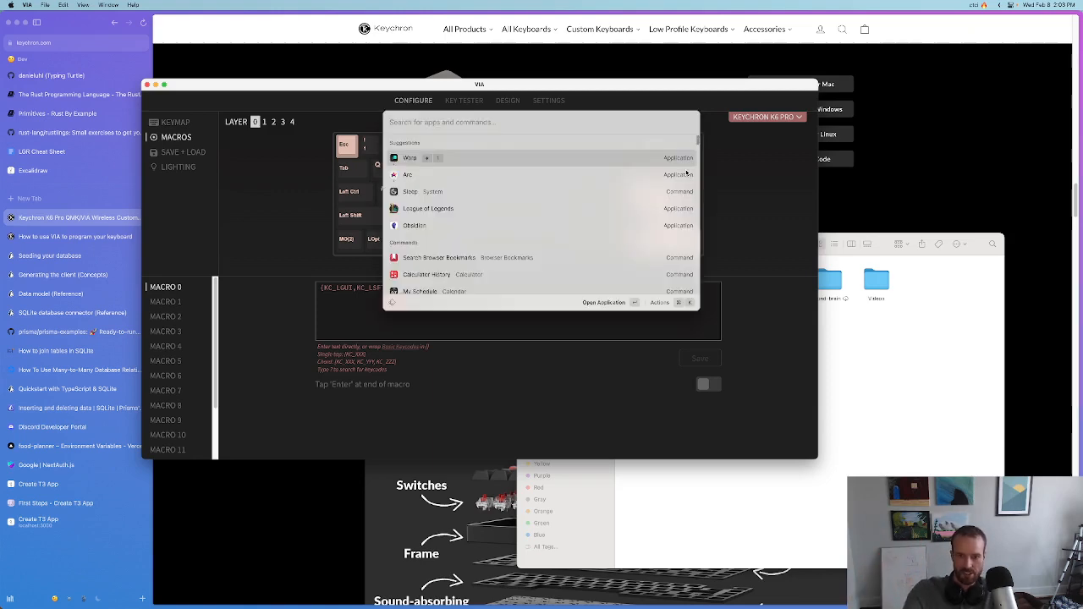
pyautogui.write('hyp')
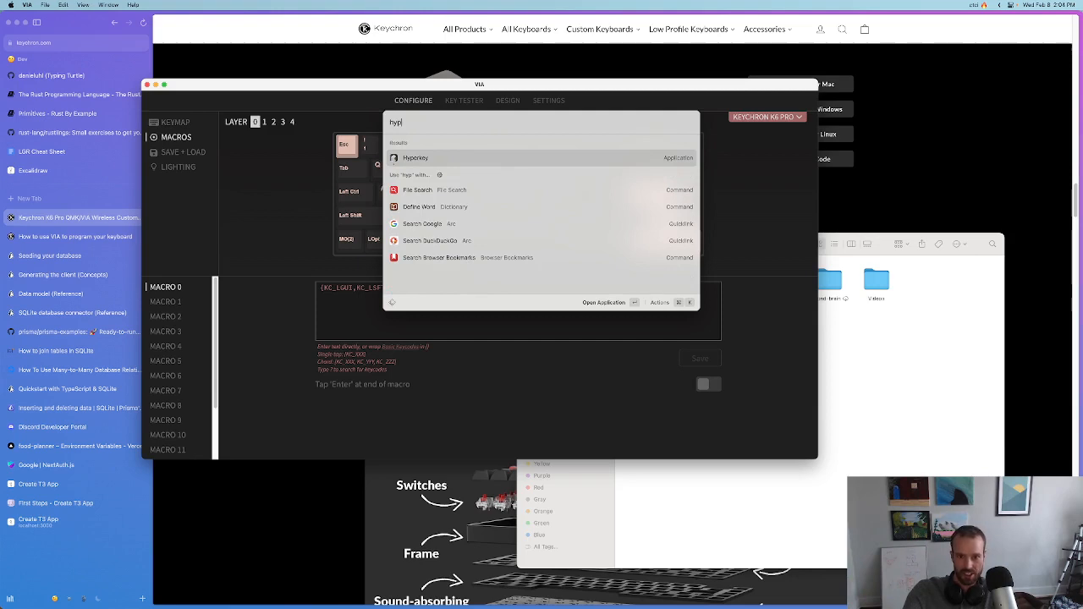
pyautogui.press('Return')
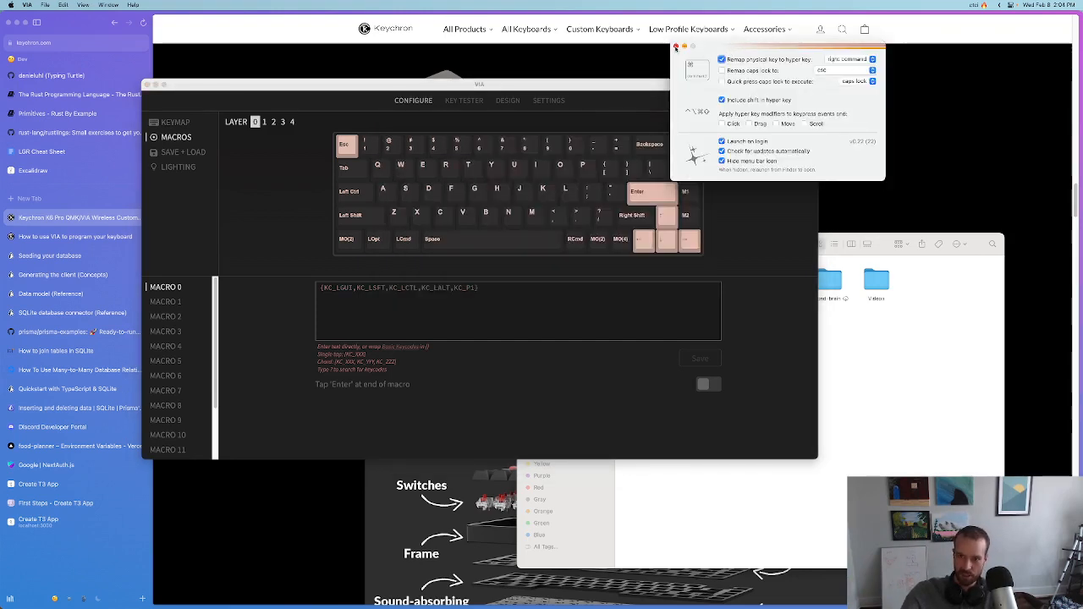
pyautogui.click(675, 48)
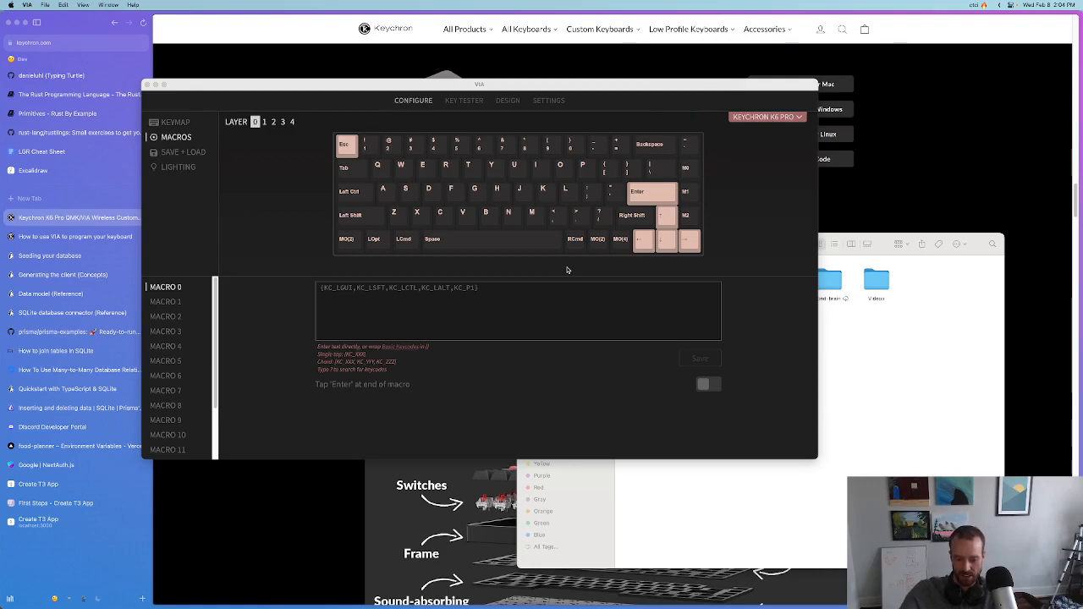
# Test the hyper key combinations with 1 and 2 for switching applications, then return to VIA
pyautogui.press('ctrl+alt+shift+super+1')
pyautogui.press('ctrl+alt+shift+super+2')
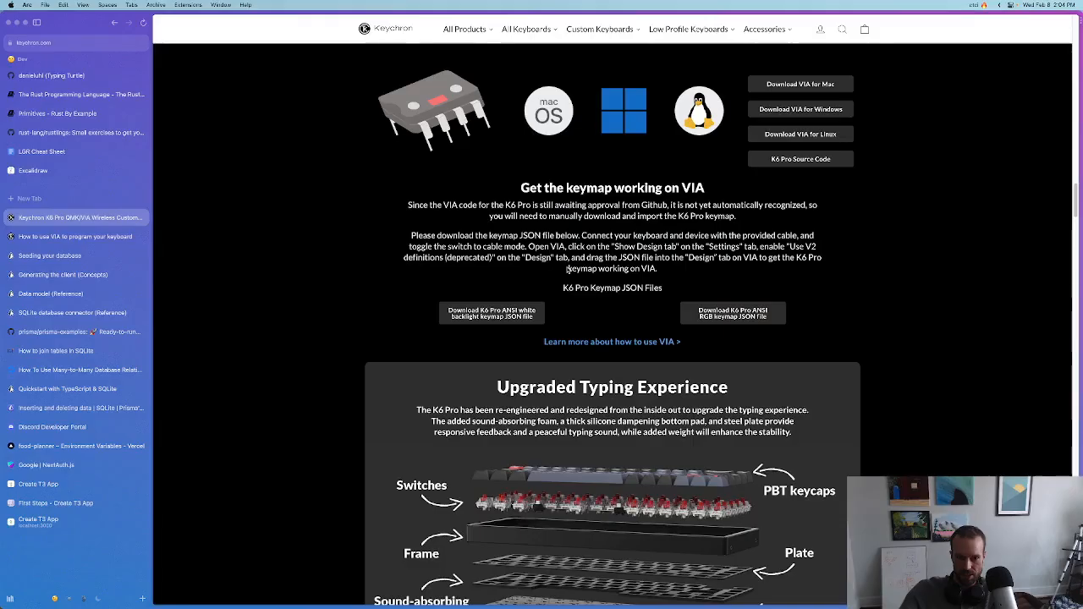
pyautogui.press('super+Tab')
pyautogui.press('super+Tab')
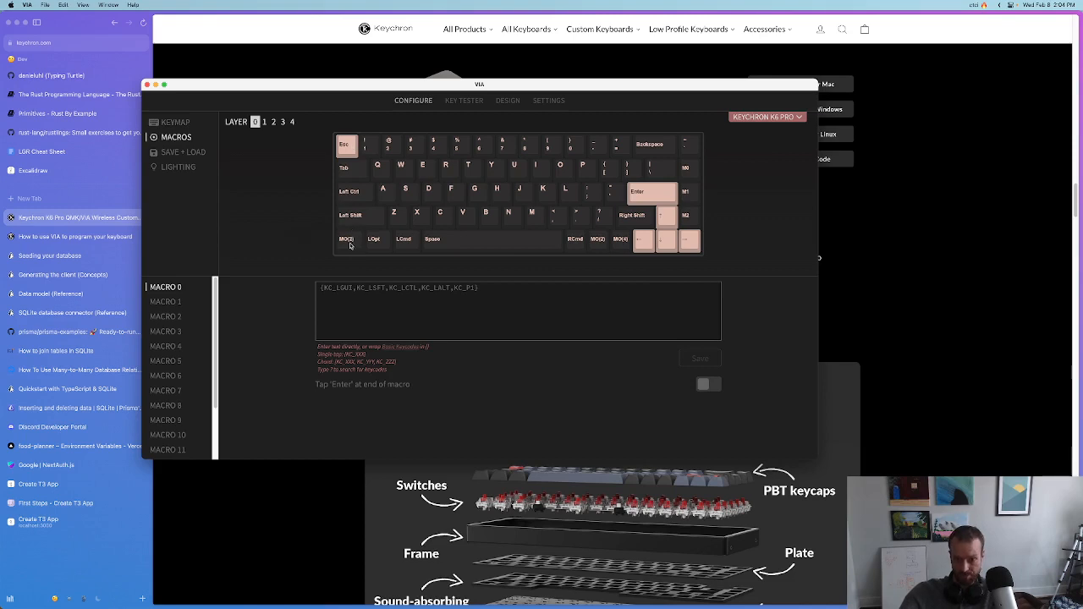
# Compare layer 2 with layer 0, finishing on layer 2, and review Macro 0's key sequence
pyautogui.click(273, 121)
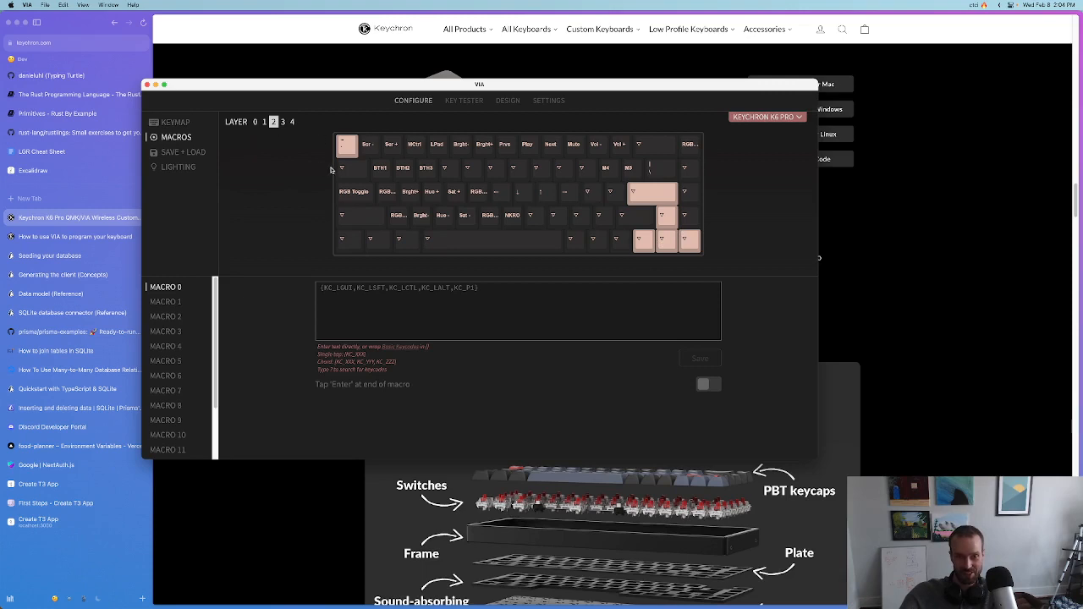
pyautogui.click(254, 122)
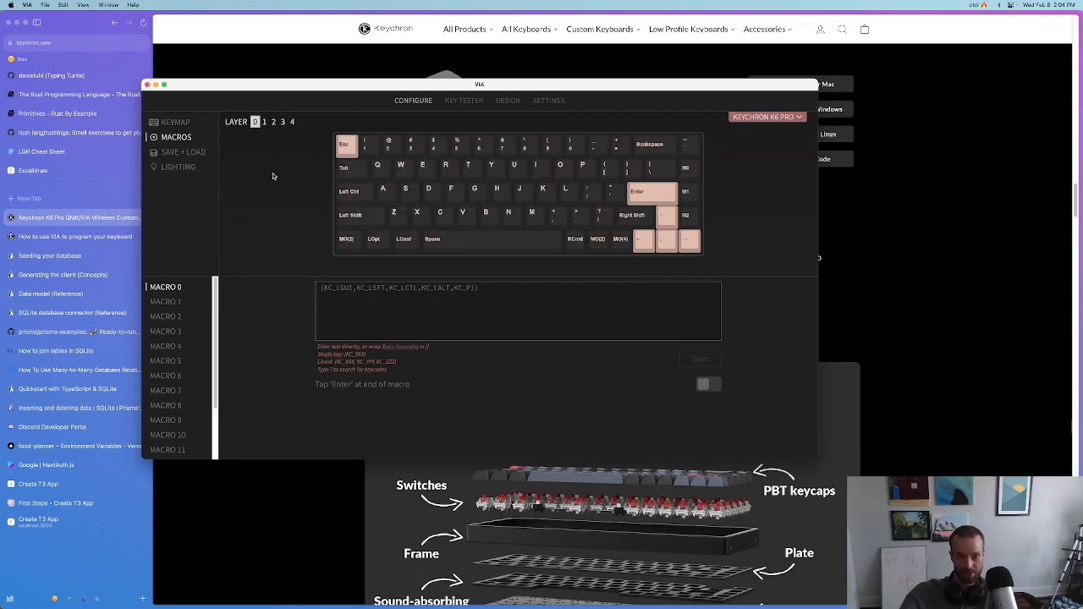
pyautogui.click(272, 123)
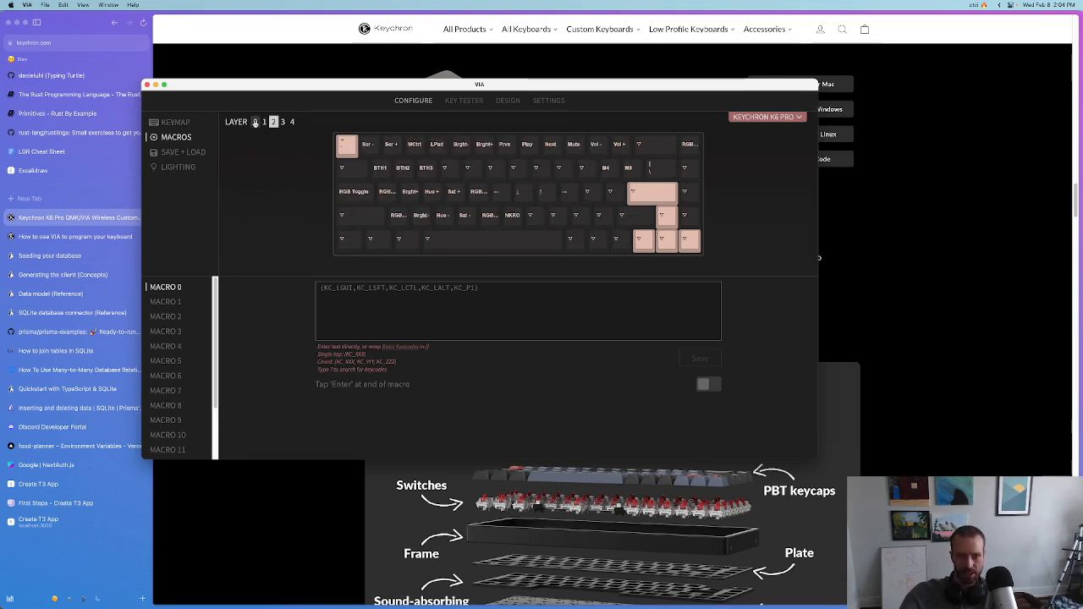
pyautogui.moveTo(340, 287); pyautogui.dragTo(503, 296)
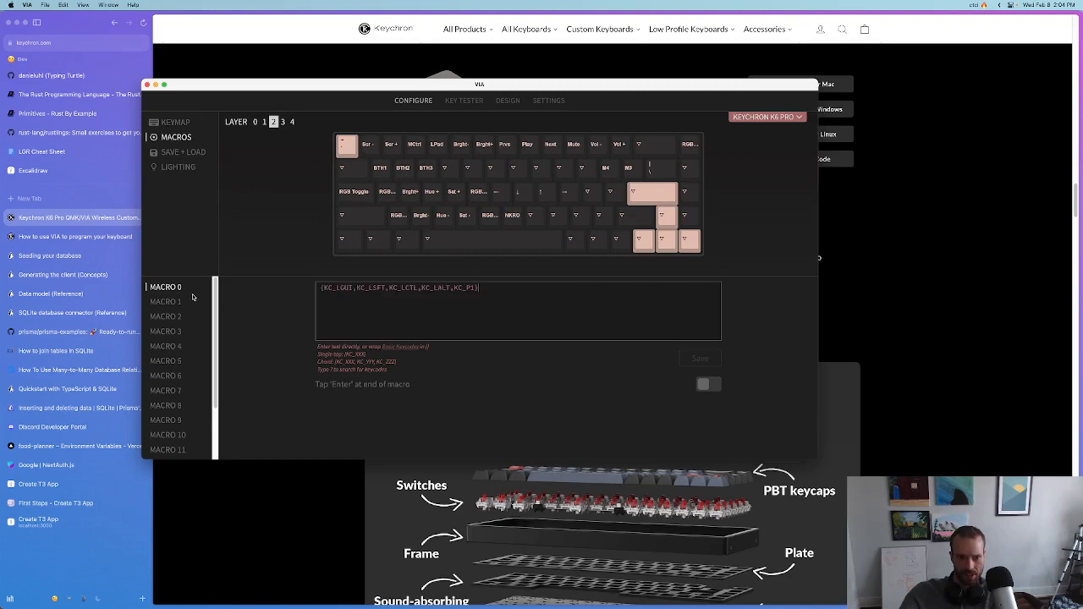
# Review the key sequence assigned to Macro 3
pyautogui.click(167, 330)
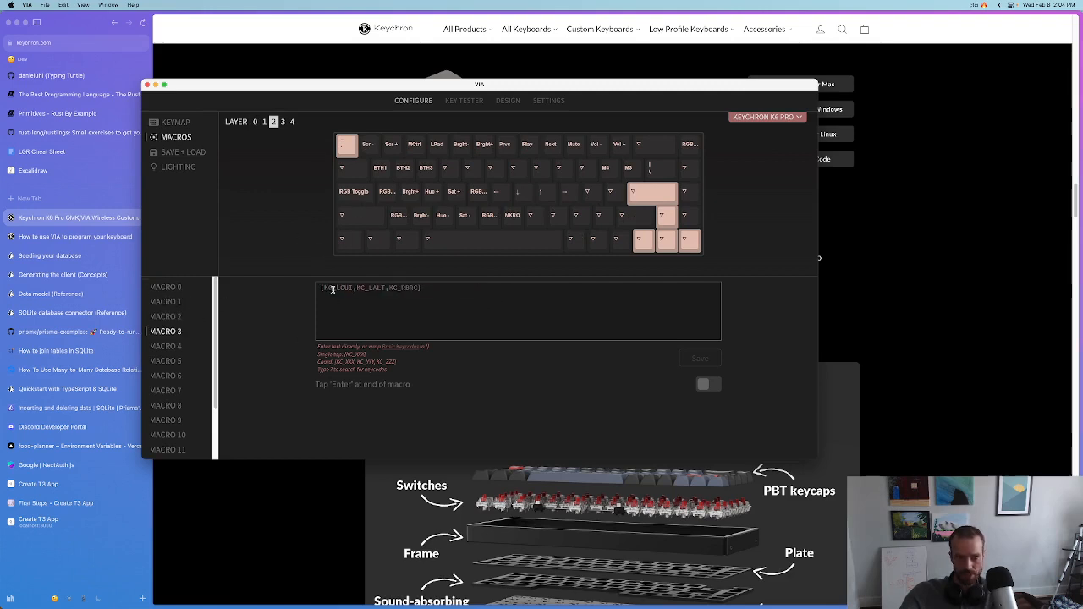
pyautogui.moveTo(332, 288); pyautogui.dragTo(451, 292)
pyautogui.click(452, 293)
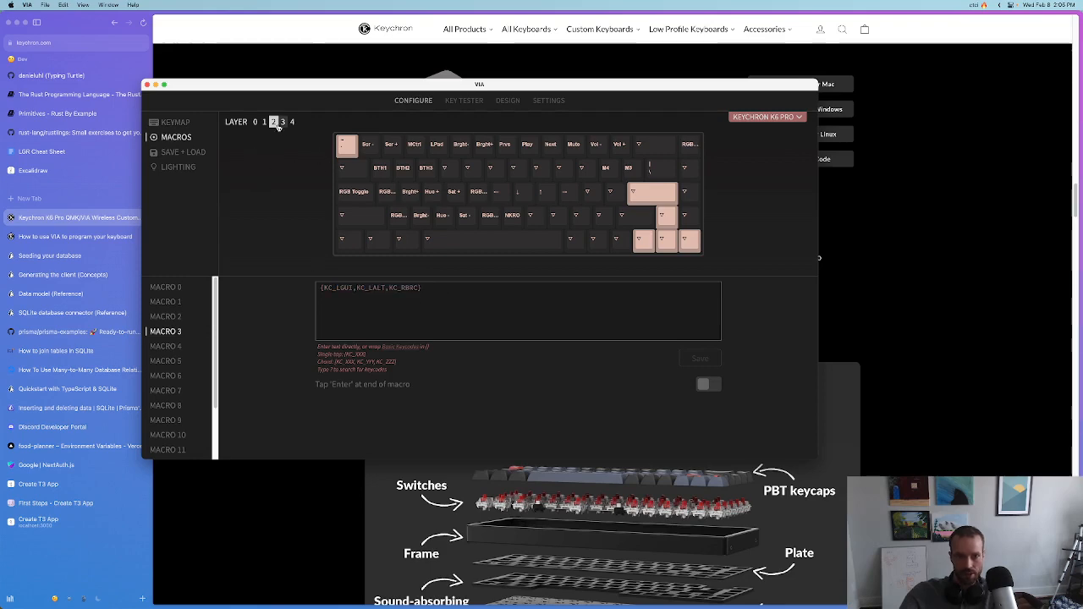
# Switch to the Arc browser and test moving between tabs and going back and forward in the page history
pyautogui.click(254, 503)
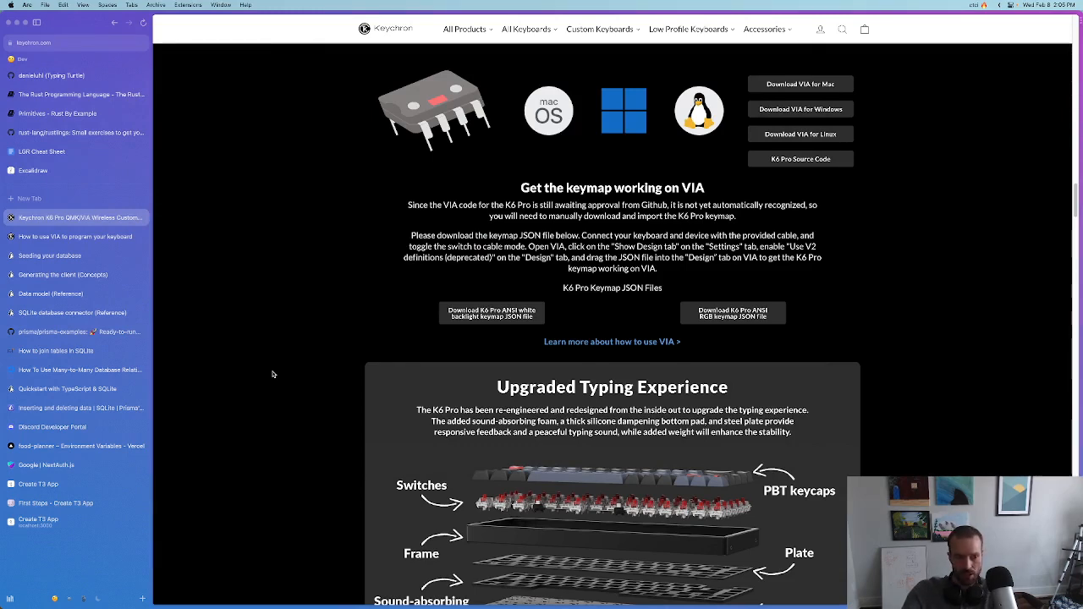
pyautogui.press('alt+super+Down')
pyautogui.press('alt+super+Down')
pyautogui.press('alt+super+Up')
pyautogui.press('alt+super+Up')
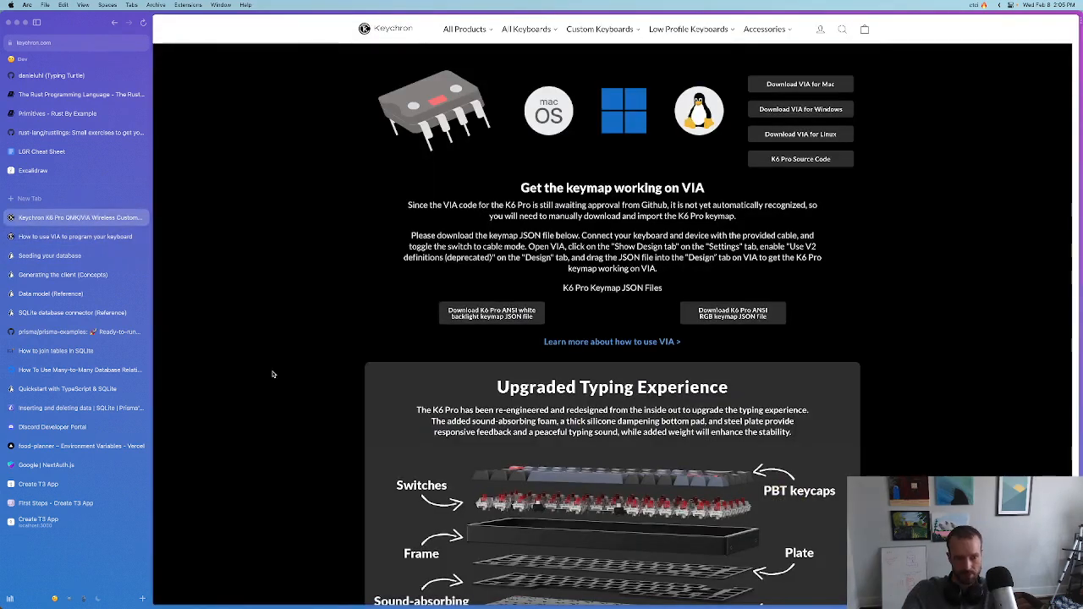
pyautogui.press('super+bracketleft')
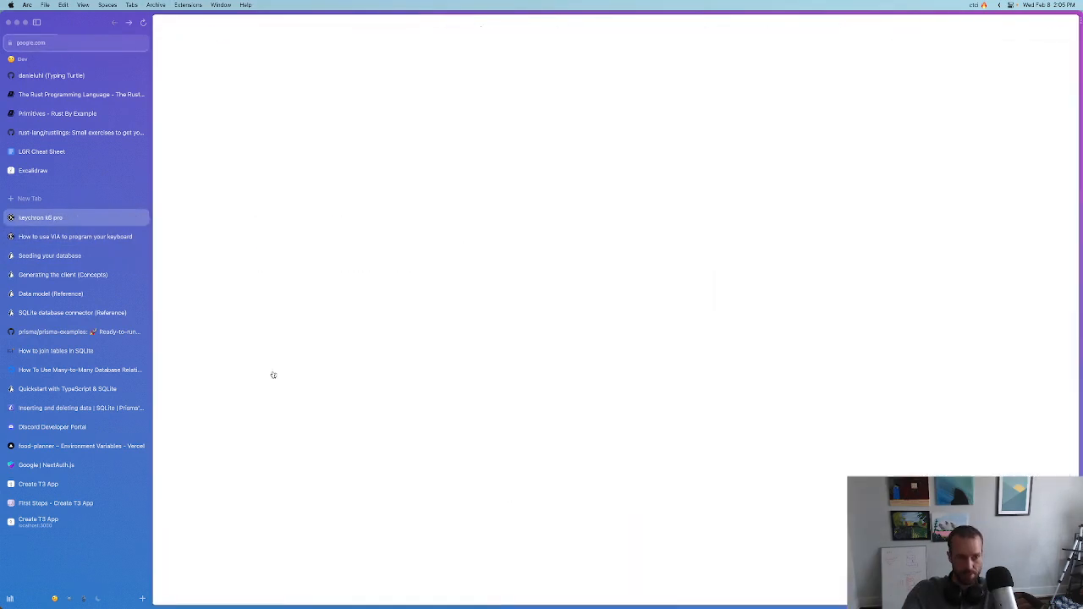
pyautogui.press('super+bracketright')
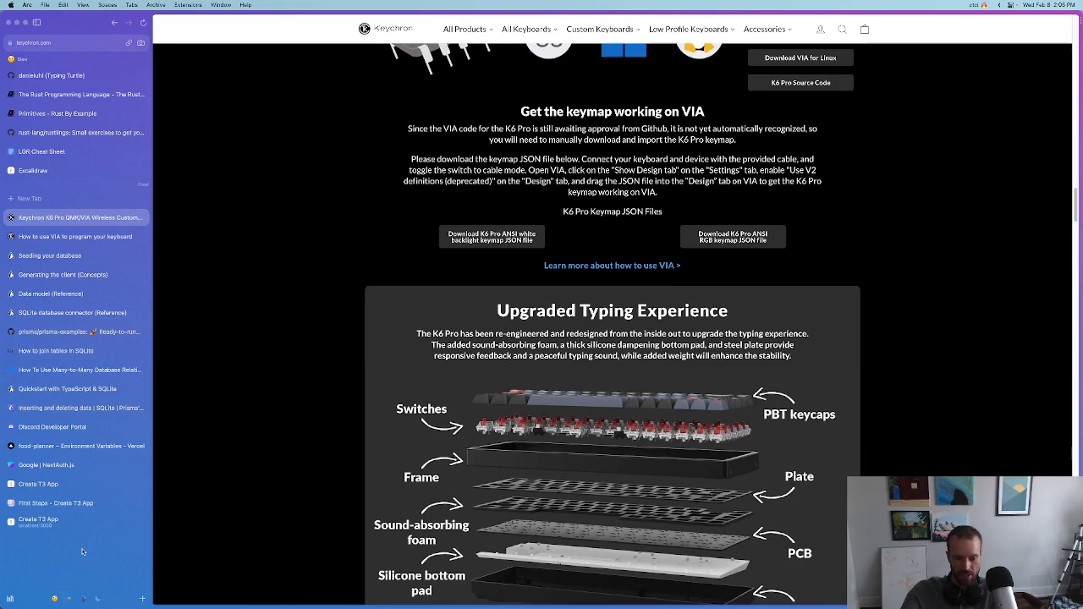
# Check the Next Space and Previous Space shortcuts in Arc's settings, and close the settings window
pyautogui.press('super+comma')
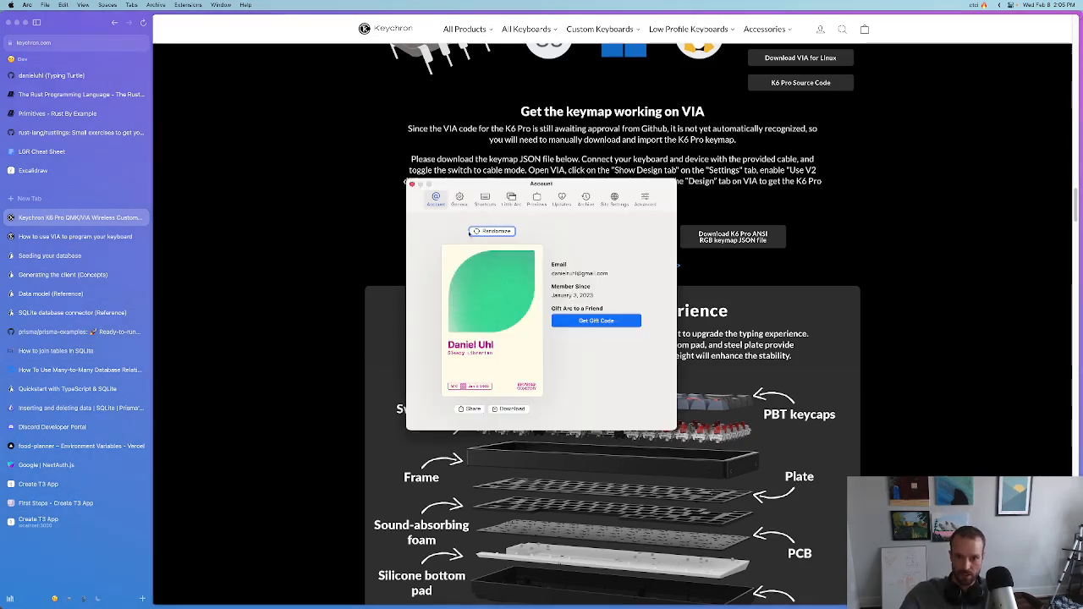
pyautogui.click(485, 198)
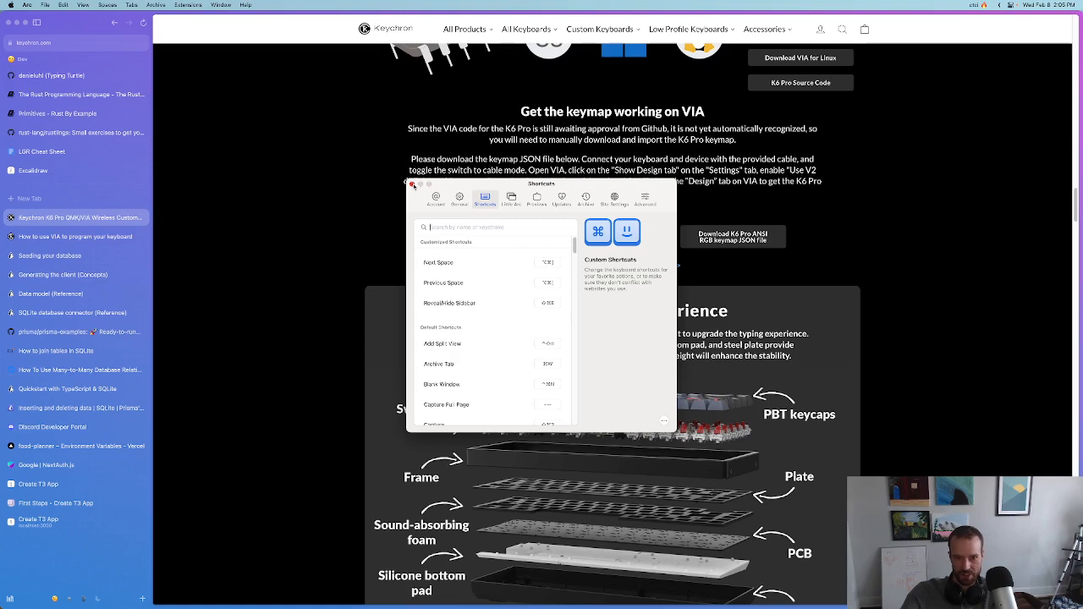
pyautogui.click(412, 185)
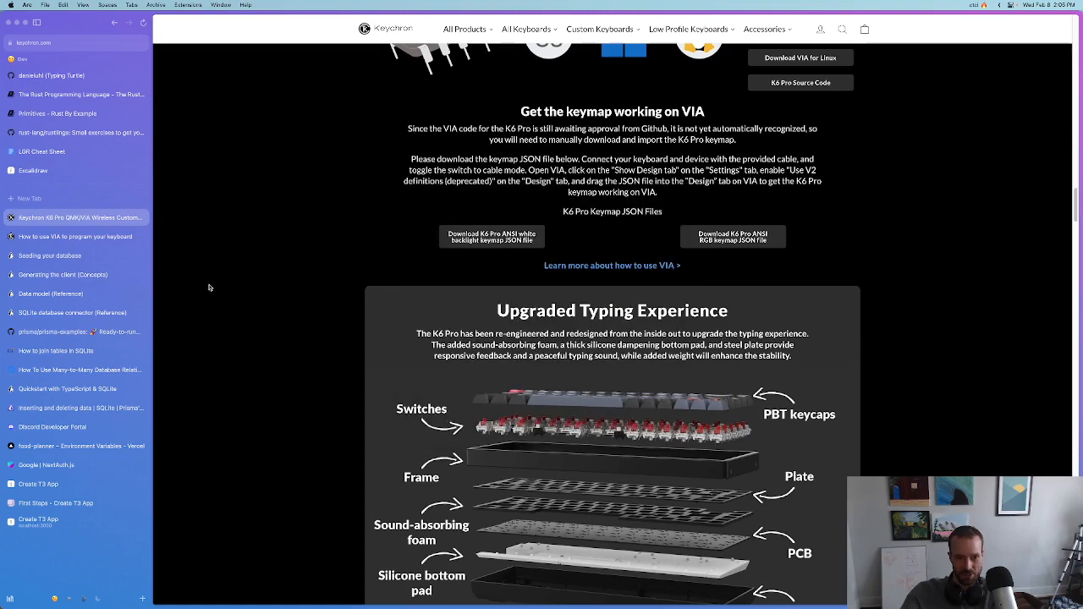
# Return to VIA, compare layer 0 with layer 2, and review Macro 4's key sequence
pyautogui.press('super+Tab')
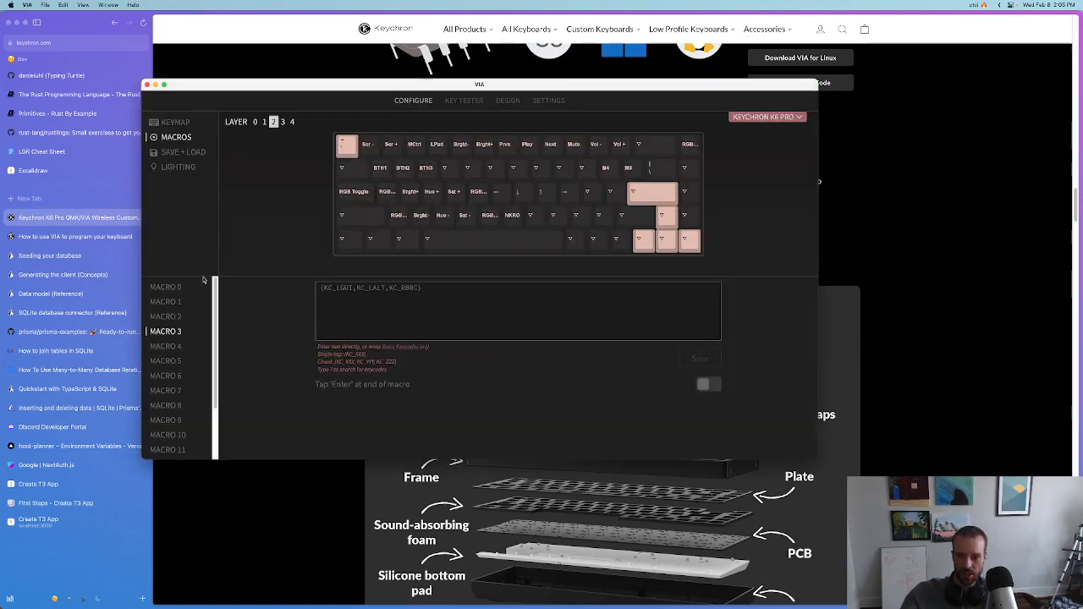
pyautogui.click(254, 122)
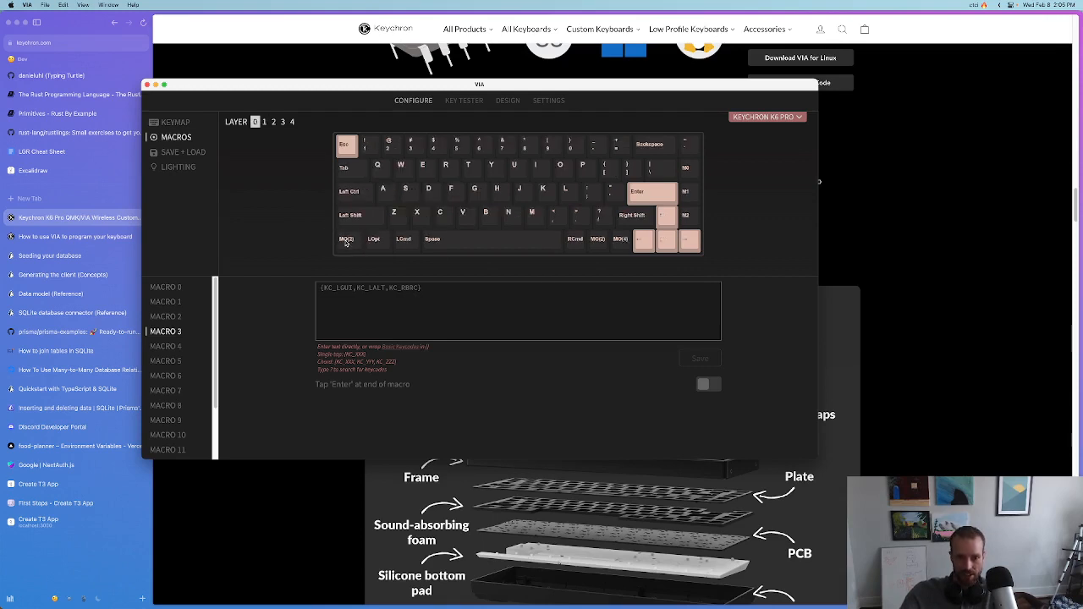
pyautogui.click(273, 123)
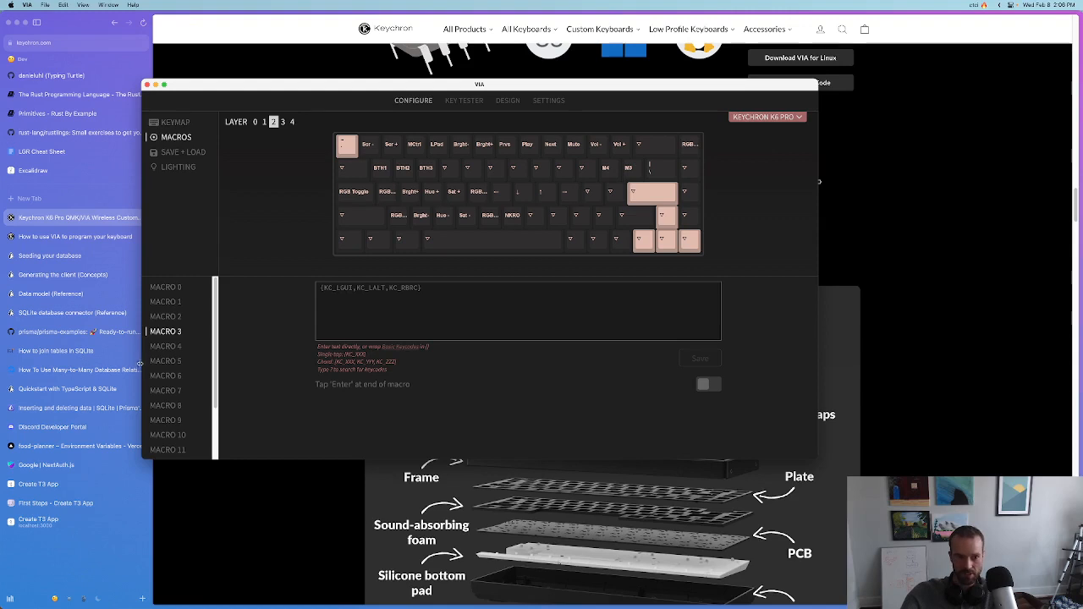
pyautogui.click(166, 346)
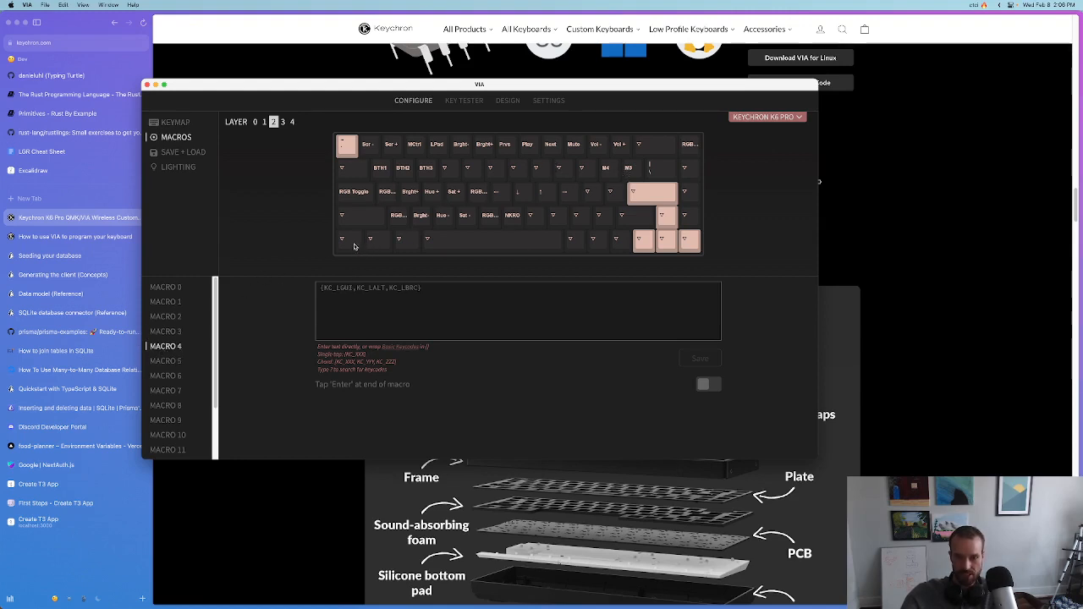
# Test switching between spaces in the Arc browser, and return to VIA to compare layer 0 with layer 2
pyautogui.click(71, 423)
pyautogui.press('super+alt+bracketright')
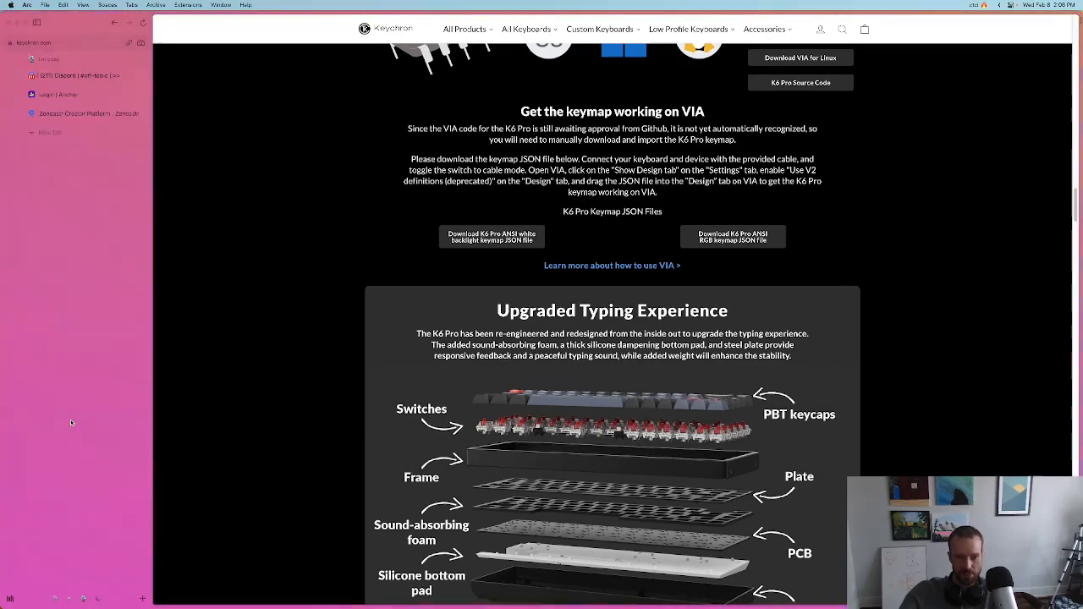
pyautogui.hscroll(-5, 71, 423)
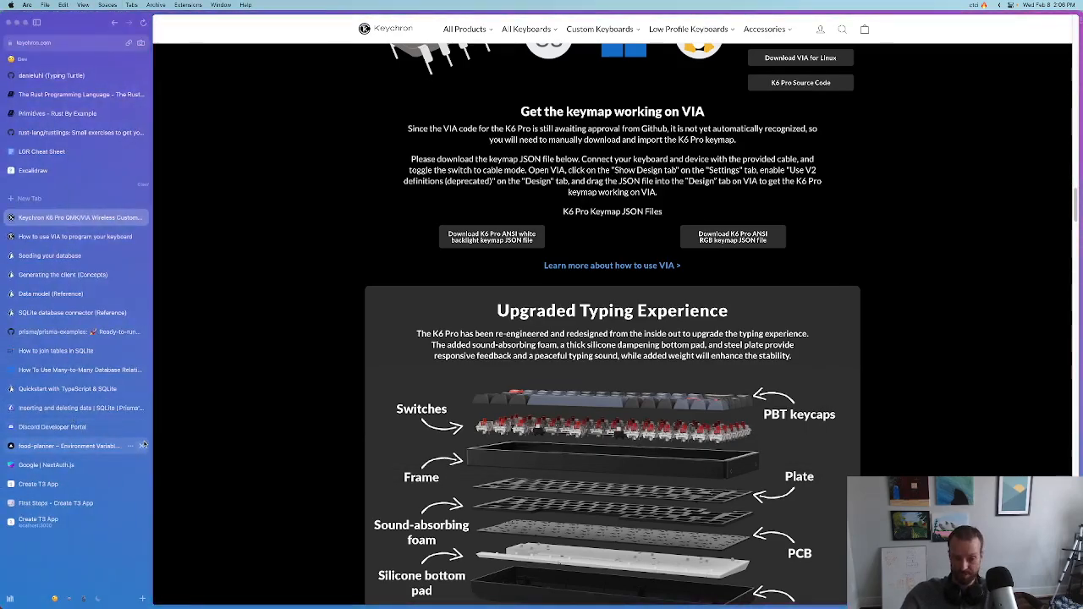
pyautogui.press('super+Tab')
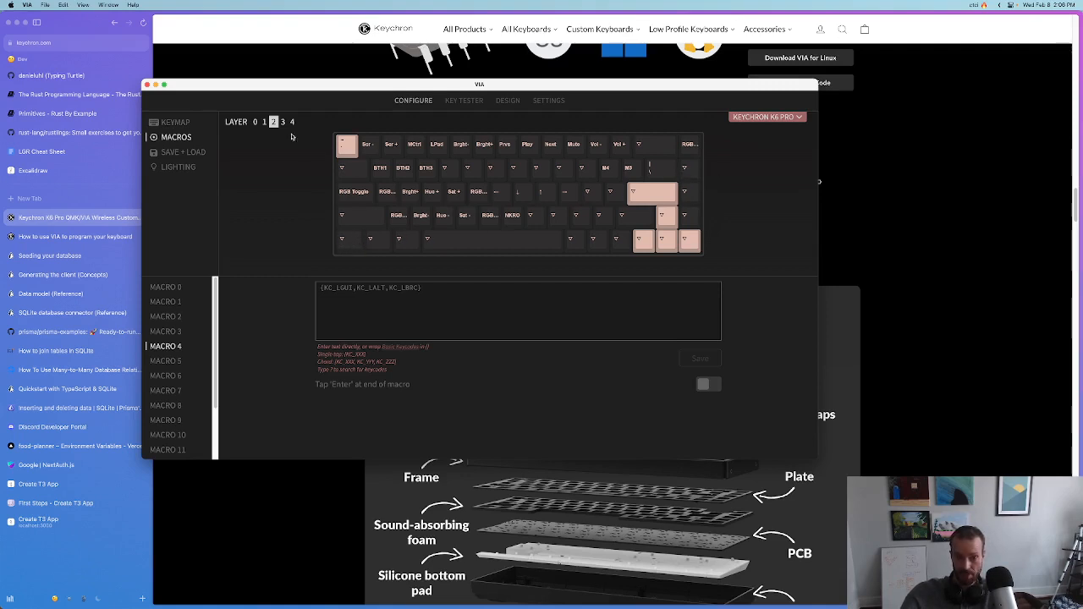
pyautogui.click(255, 122)
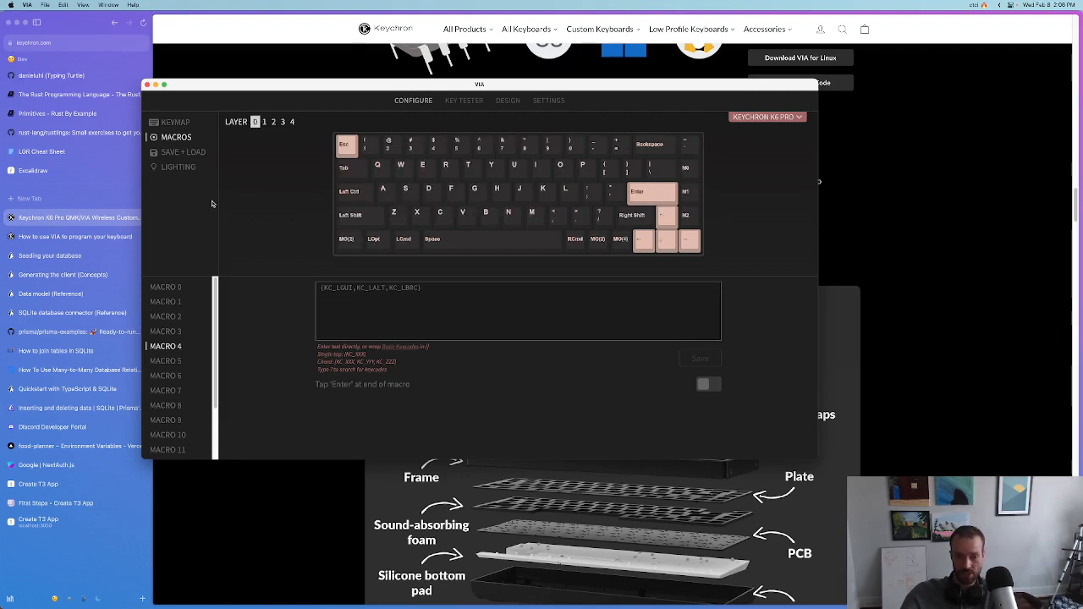
pyautogui.click(273, 122)
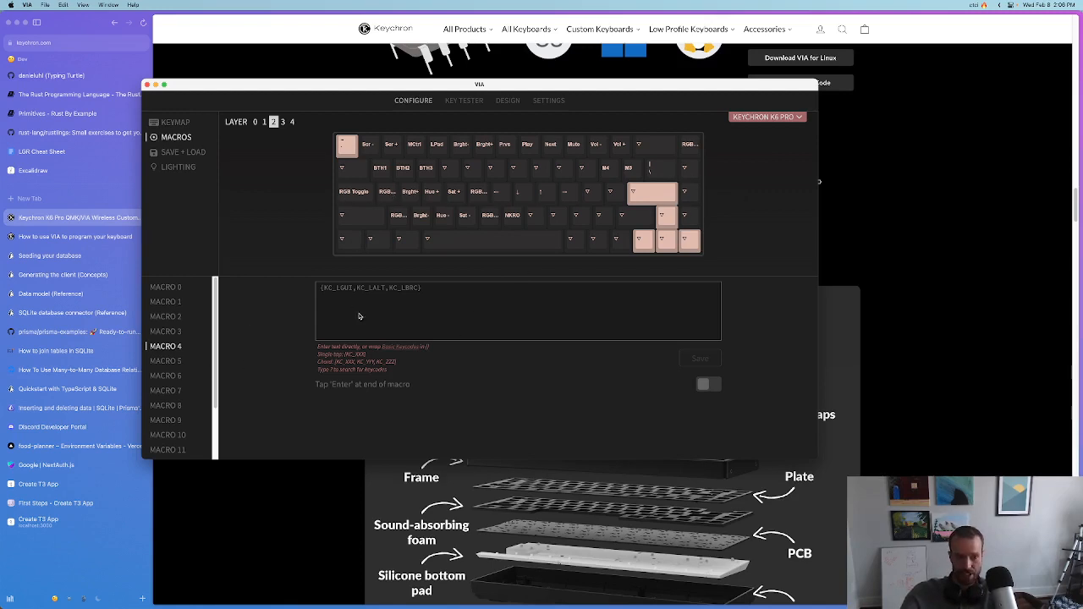
# Set Macro 5 to the text "asdf" and save it
pyautogui.click(166, 361)
pyautogui.click(461, 302)
pyautogui.write('asdf')
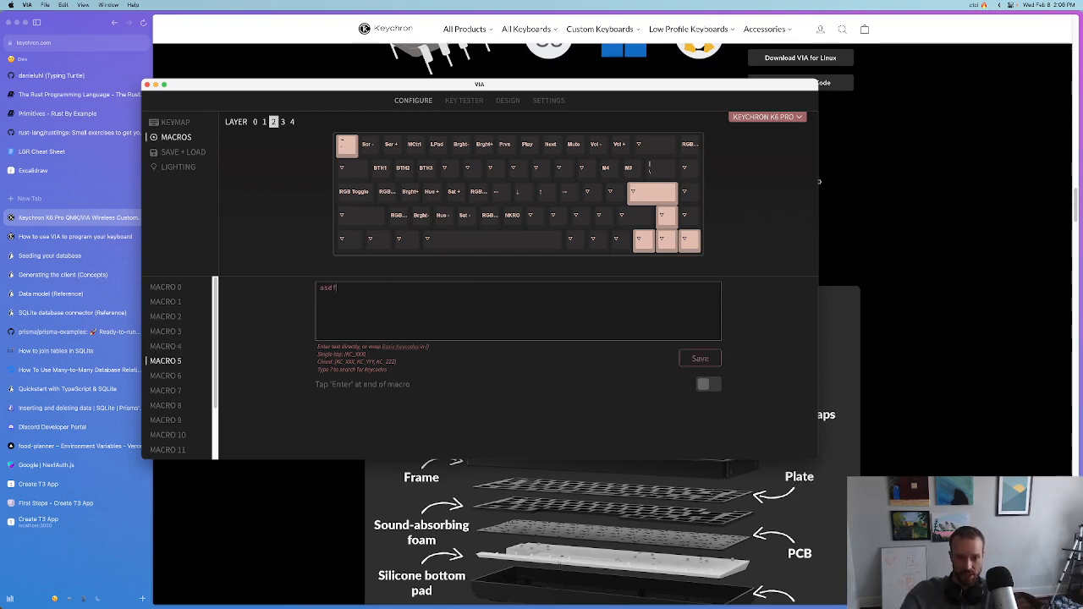
pyautogui.click(699, 360)
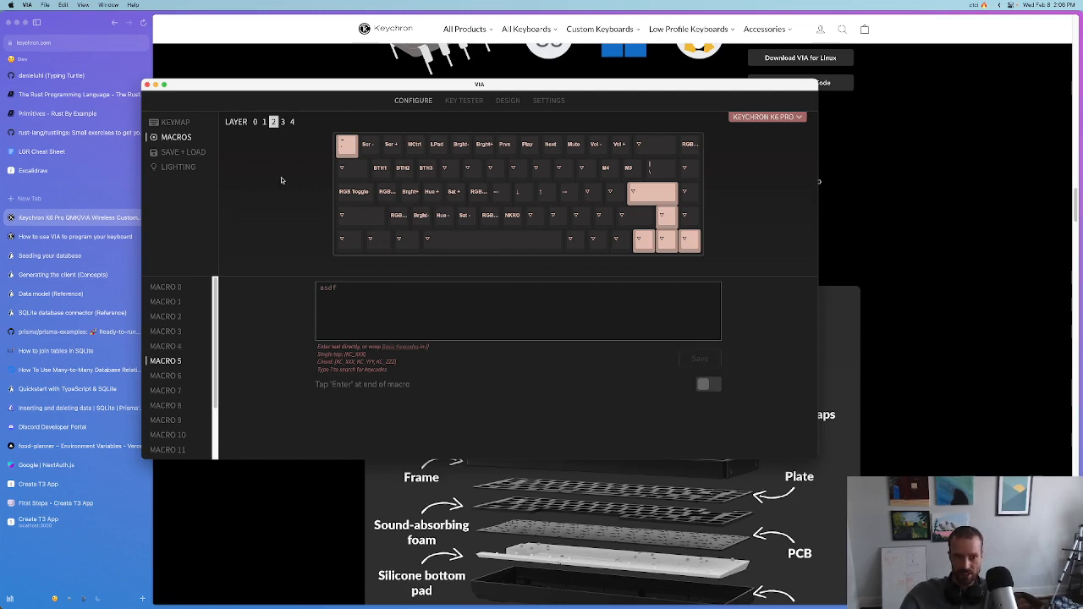
# Assign macro M4 to layer 2's rightmost key in the second row, beside the backslash key
pyautogui.click(201, 125)
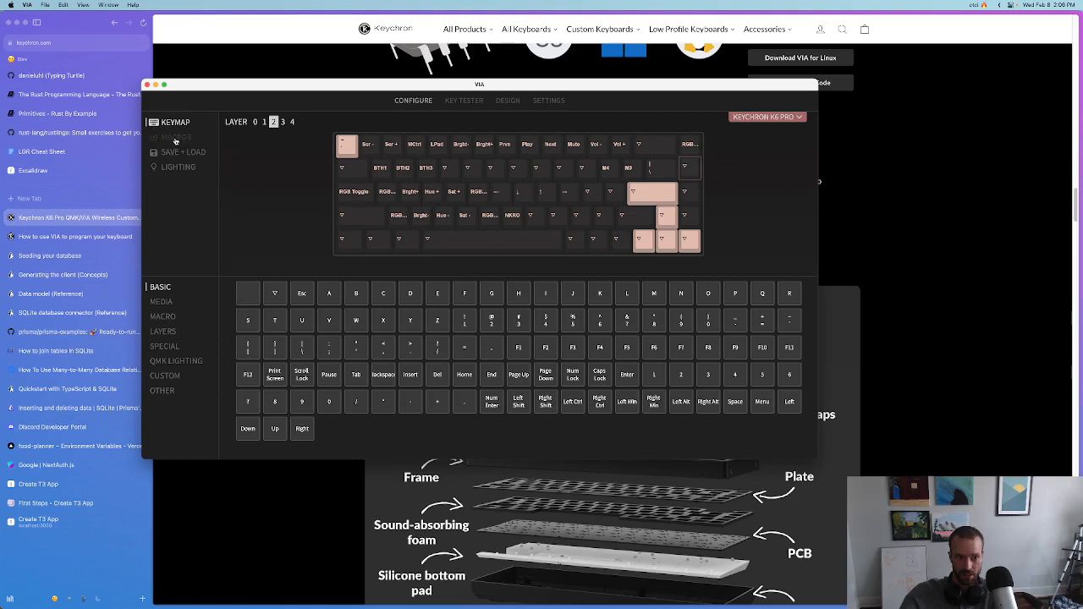
pyautogui.click(175, 139)
pyautogui.click(175, 122)
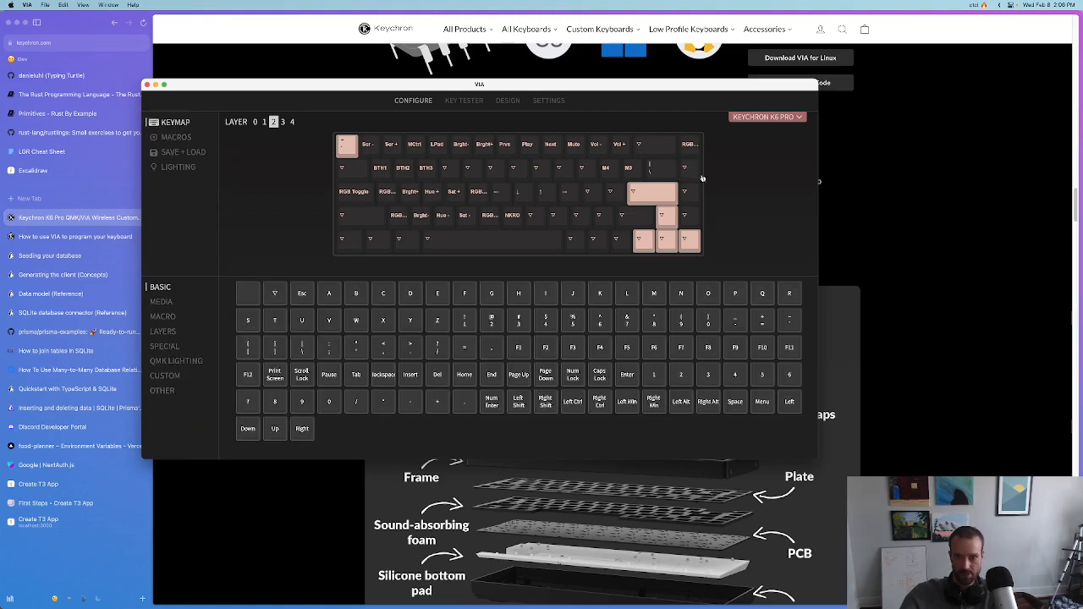
pyautogui.click(162, 316)
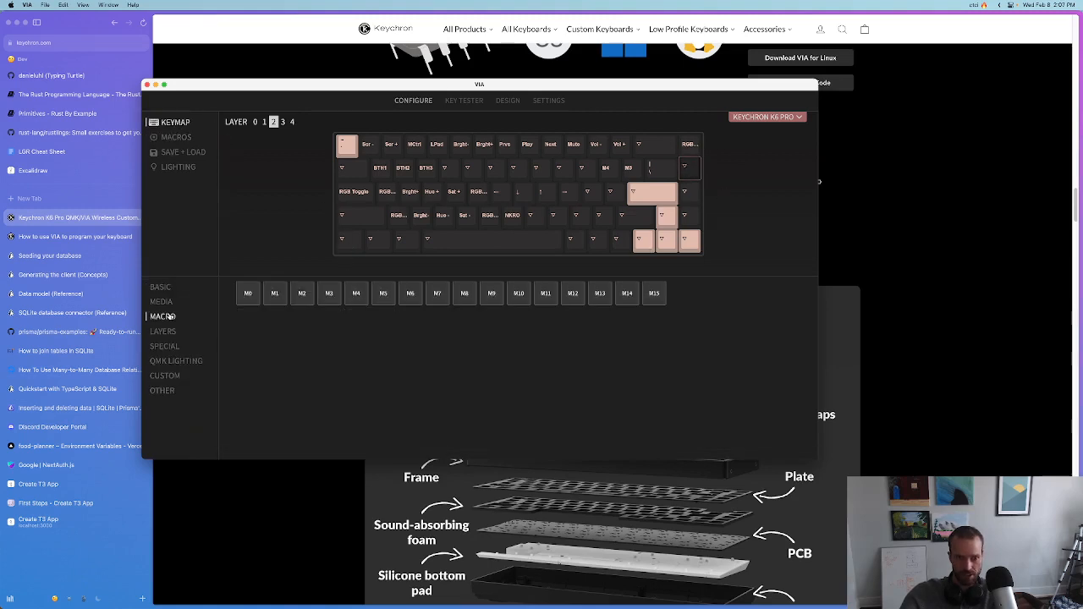
pyautogui.click(357, 292)
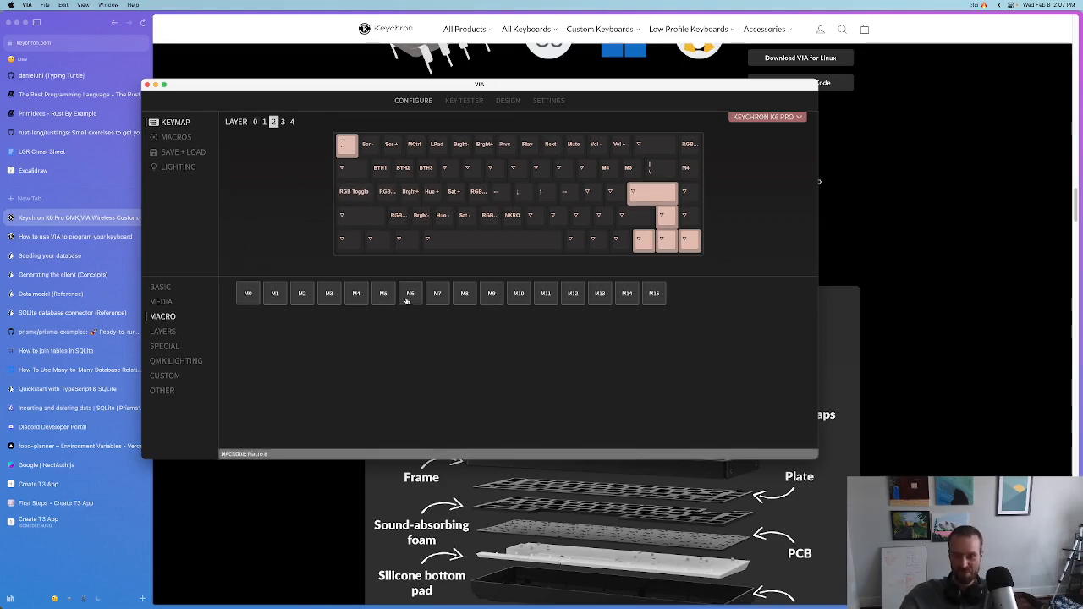
# Switch to the Arc browser, try the space-switching keys with the address prompt open, and return to VIA
pyautogui.press('super+Tab')
pyautogui.press('super+l')
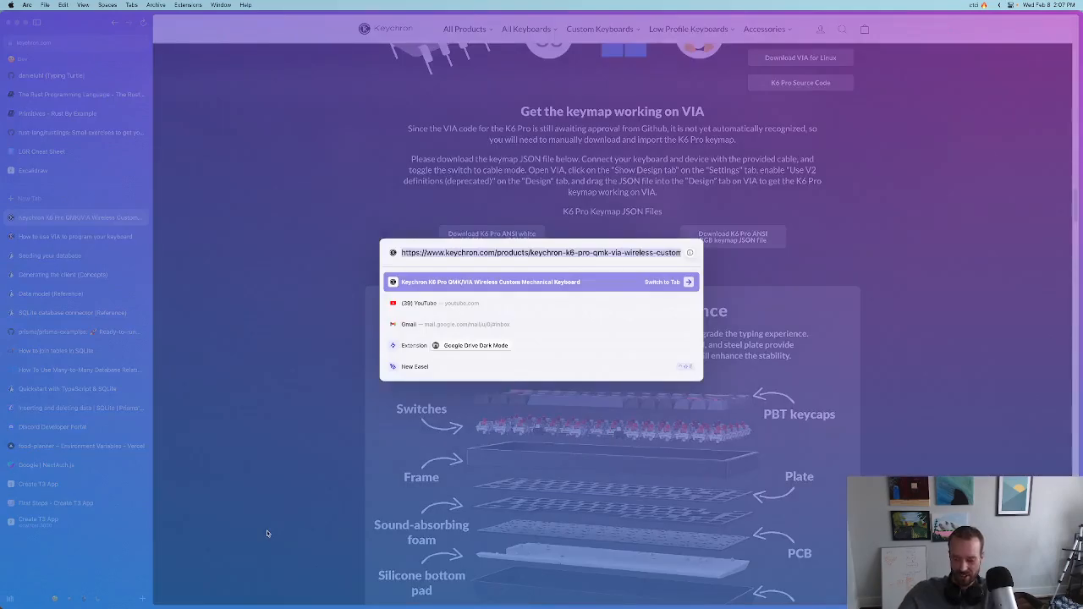
pyautogui.hotkey('ctrl', '4')
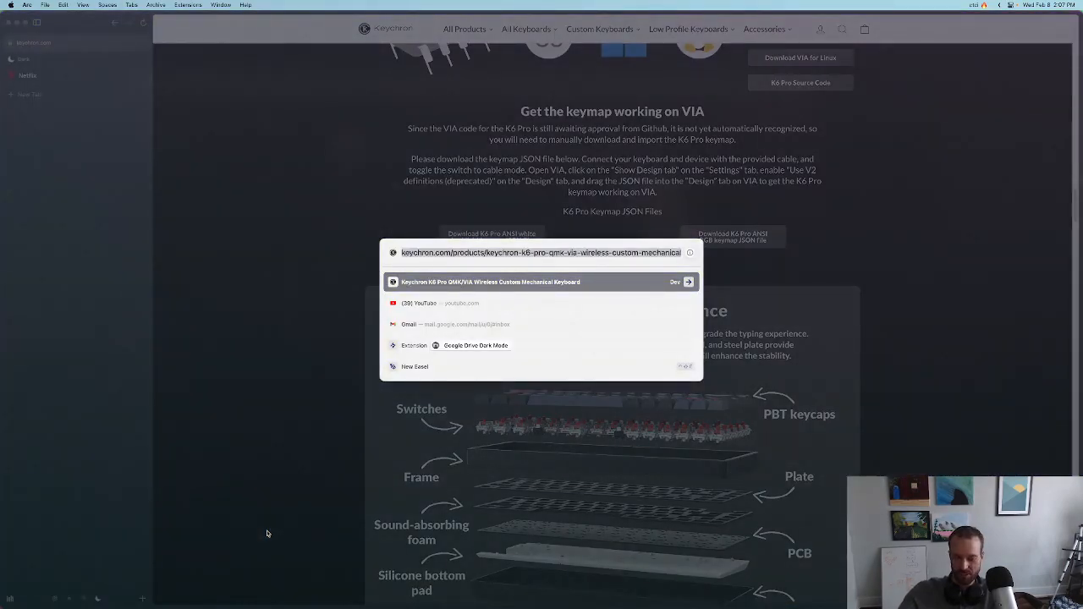
pyautogui.press('super+Tab')
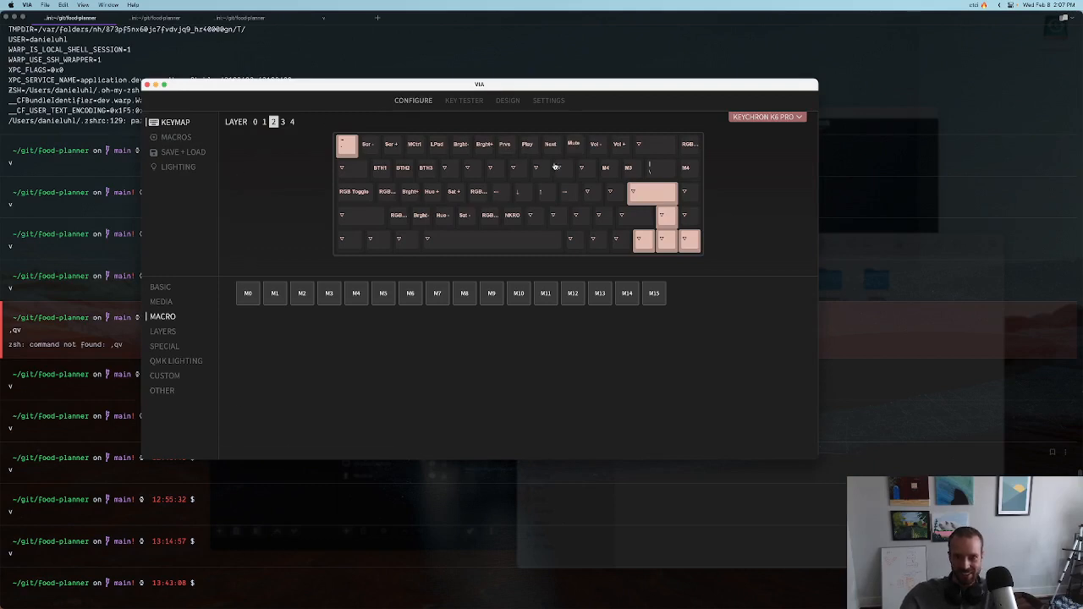
# Test switching between the Warp terminal and the Arc browser, dismissing the address prompt, and return to VIA
pyautogui.click(360, 538)
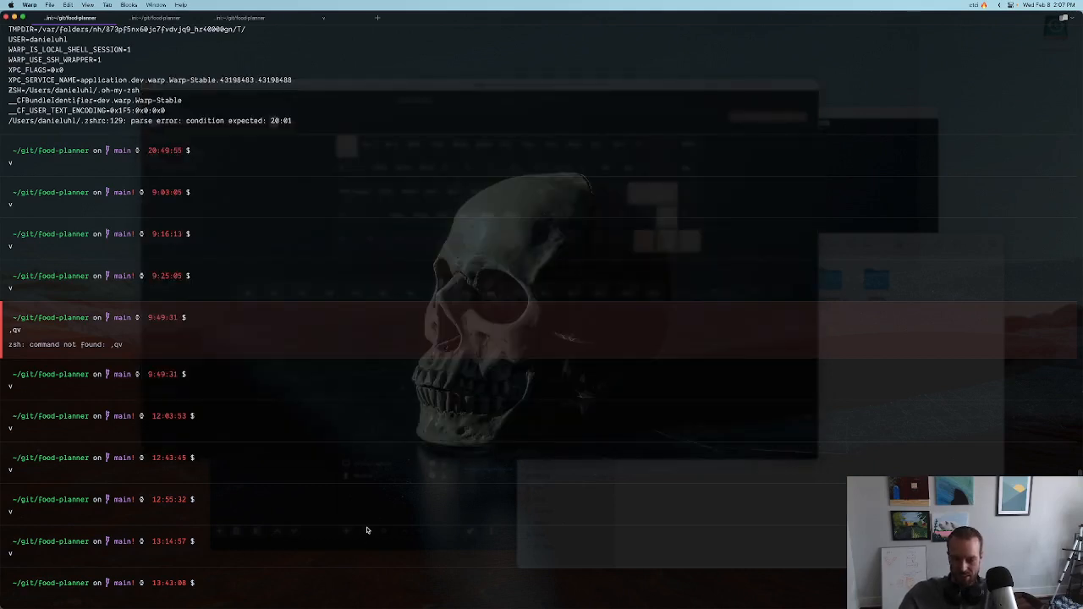
pyautogui.press('super+Tab')
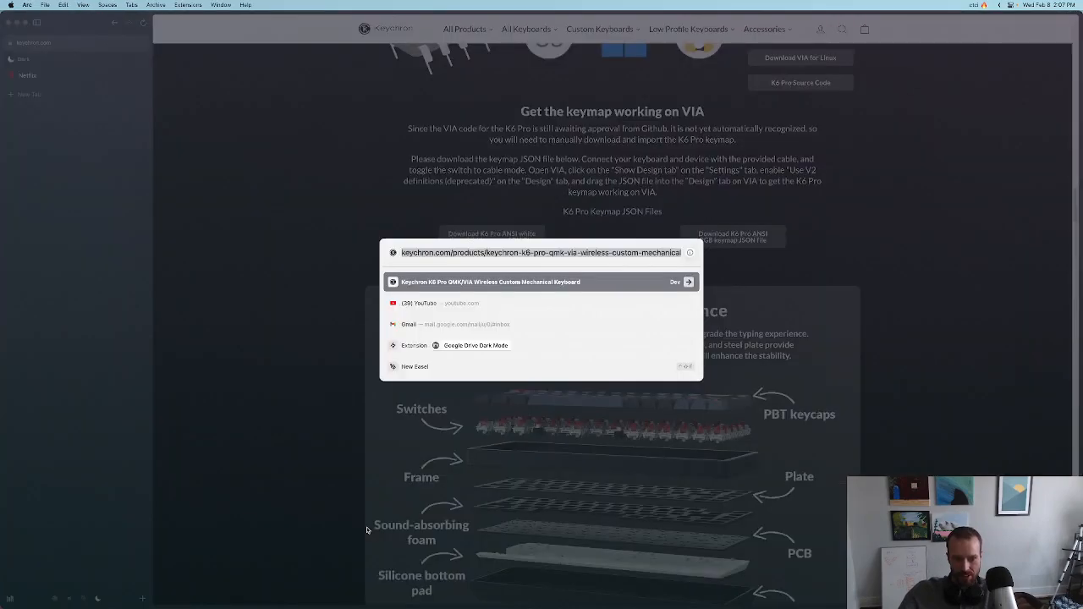
pyautogui.press('Escape')
pyautogui.press('super+Tab')
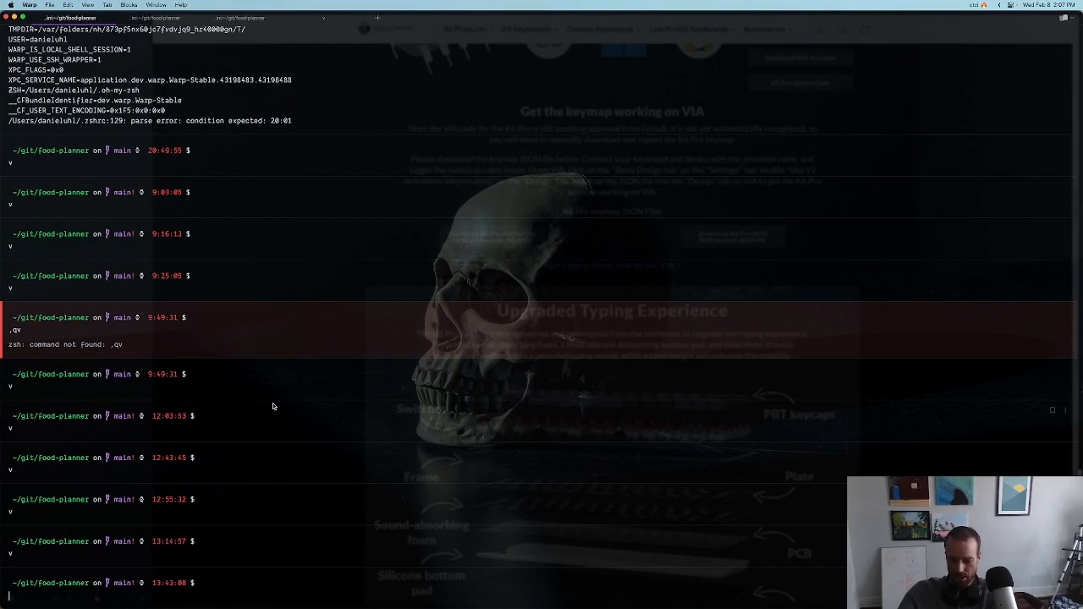
pyautogui.press('super+Tab')
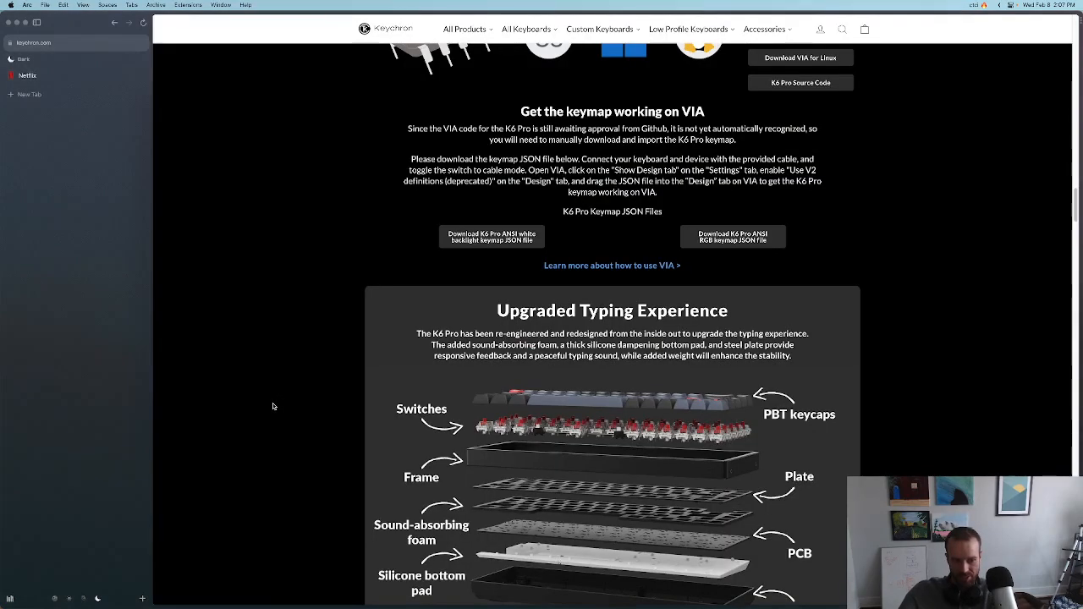
pyautogui.press('super+Tab')
pyautogui.press('super+Tab')
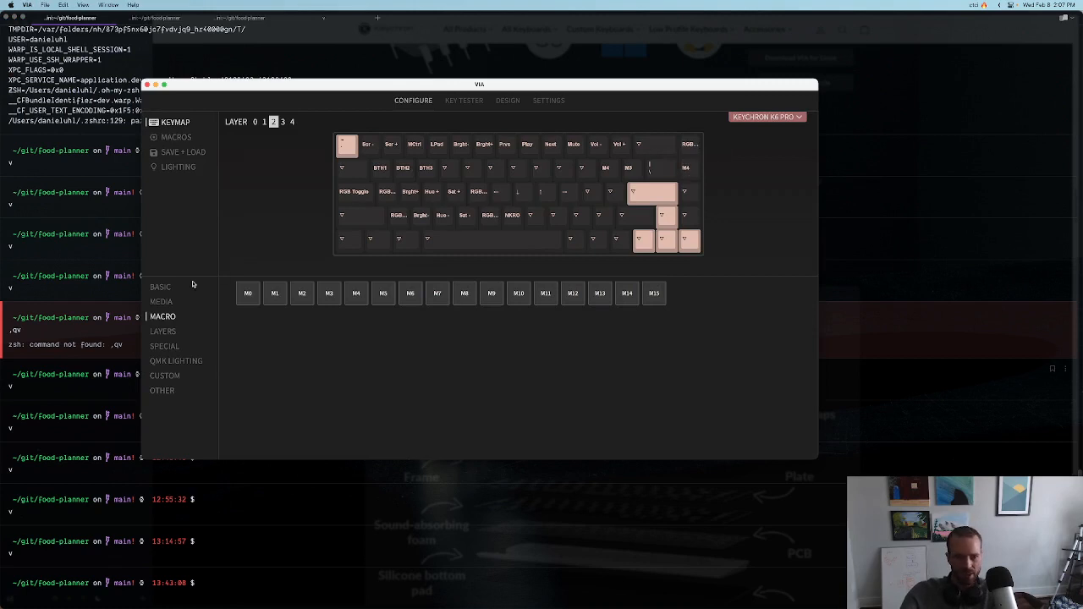
# Check the contents of Macros 4 and 5, and assign M5 to layer 2's rightmost key in the second row
pyautogui.click(175, 137)
pyautogui.click(168, 346)
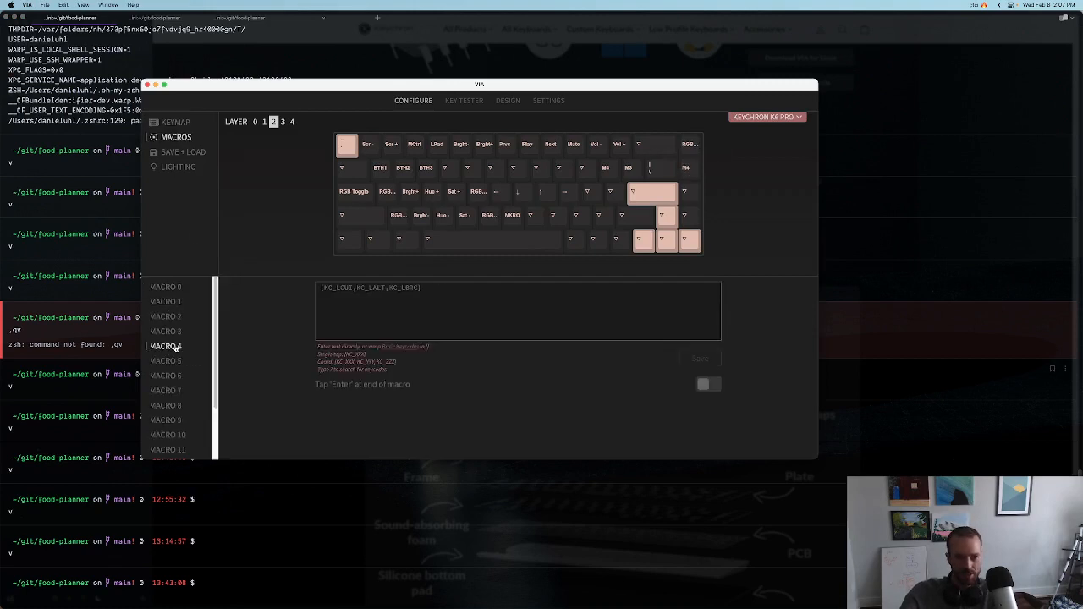
pyautogui.click(166, 361)
pyautogui.click(176, 123)
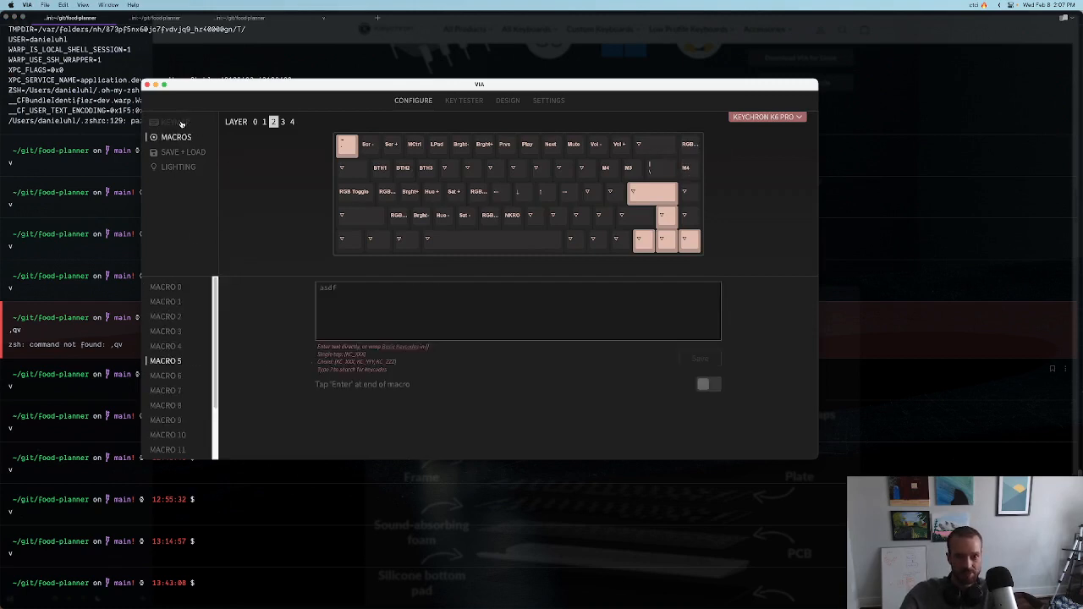
pyautogui.click(684, 167)
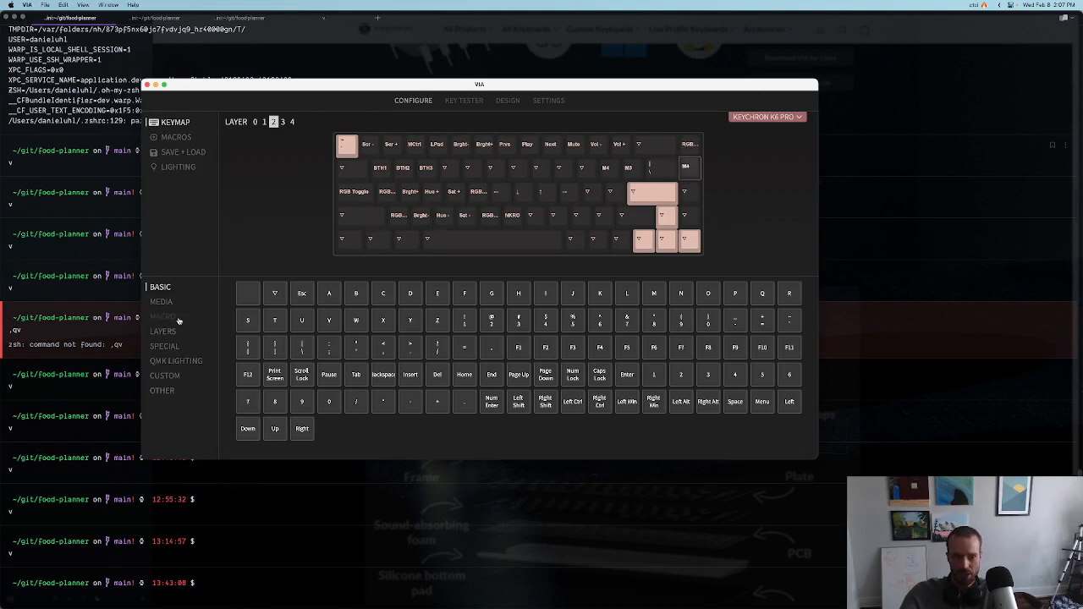
pyautogui.click(162, 317)
pyautogui.click(356, 293)
pyautogui.click(398, 296)
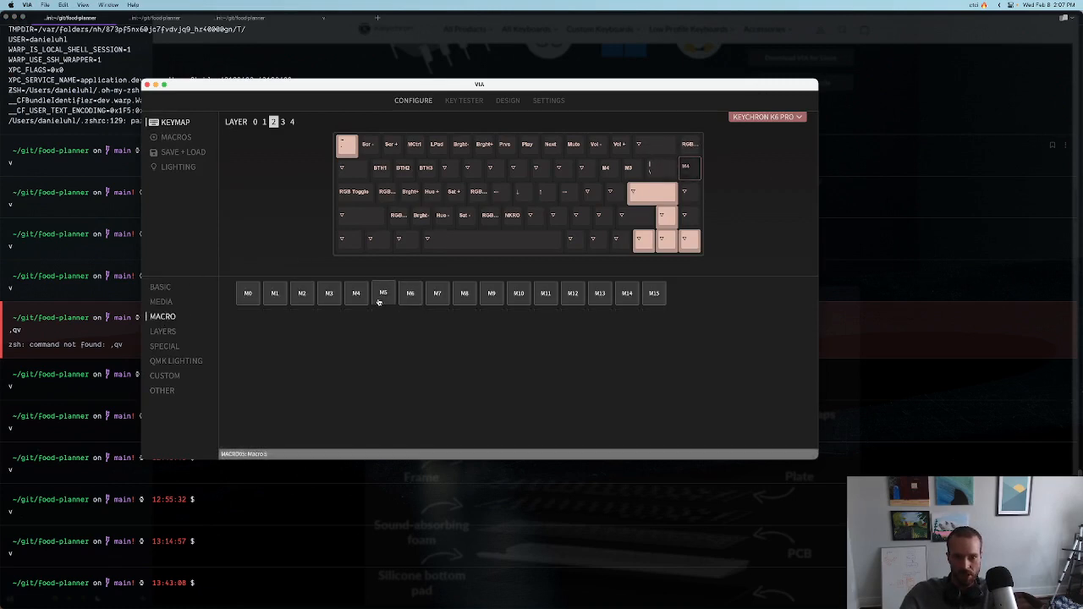
# Switch to the Warp terminal, output "asdf" six times with the macro key, and return to VIA
pyautogui.click(359, 534)
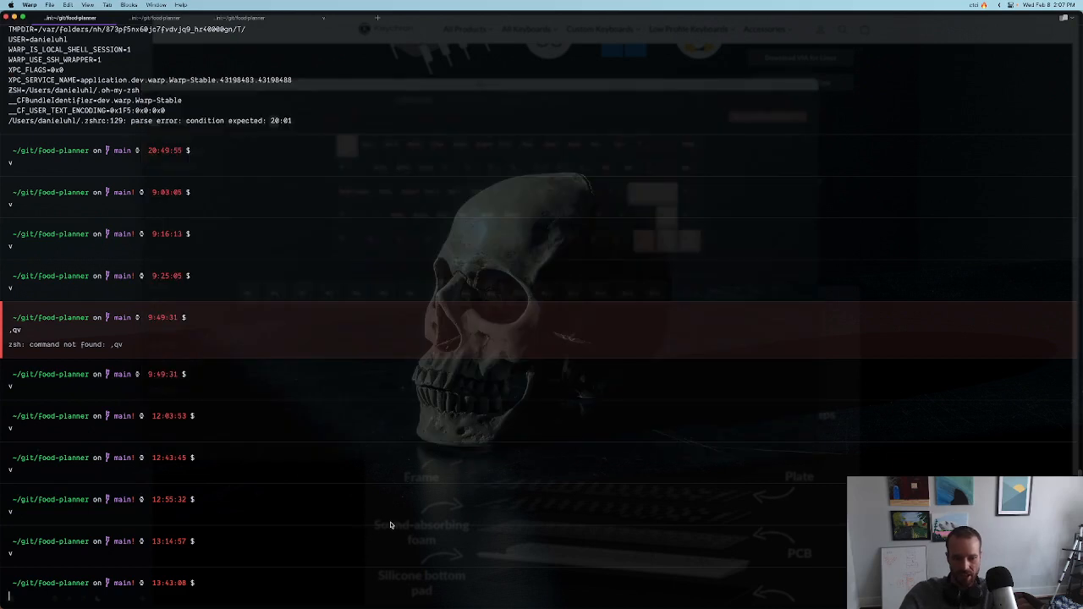
pyautogui.write('asdfasdfasdfasdfasdfasdf')
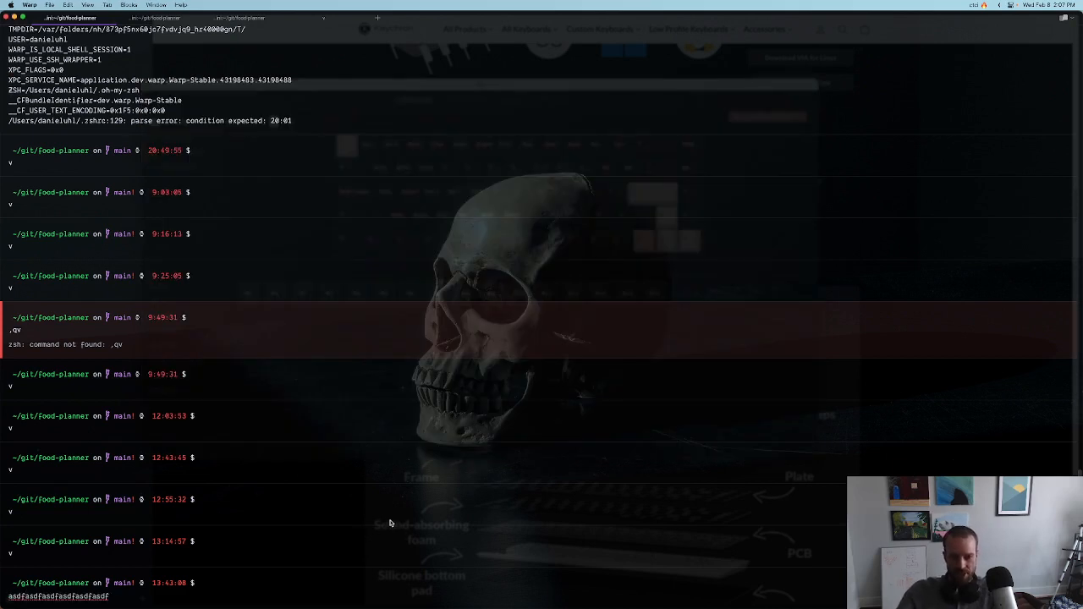
pyautogui.press('super+Tab')
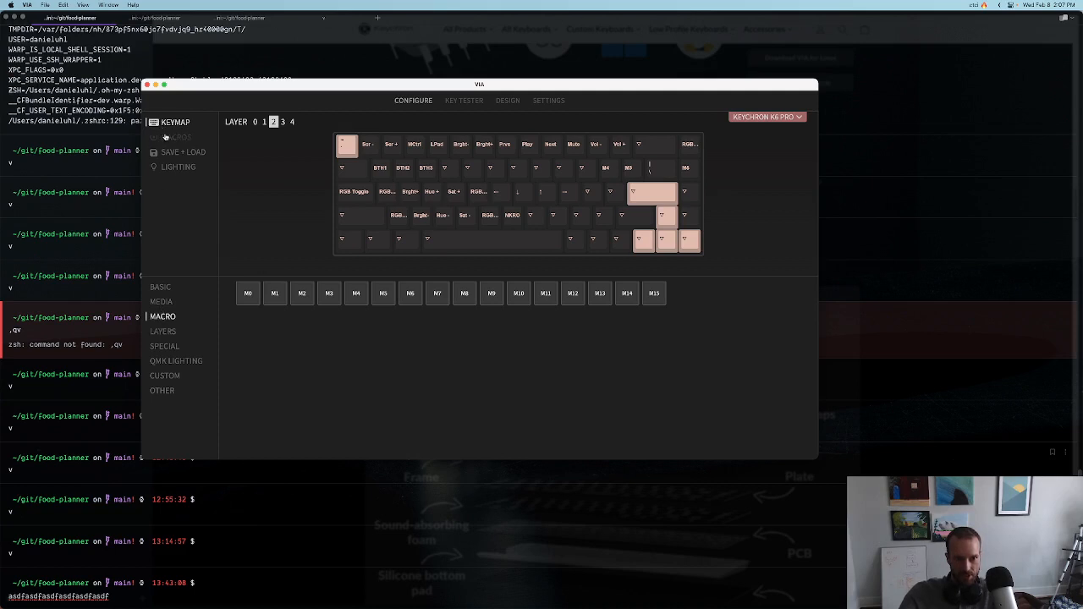
# Try to save Macro 5 with its text wrapped in braces as "{asdf}"
pyautogui.click(170, 137)
pyautogui.click(165, 361)
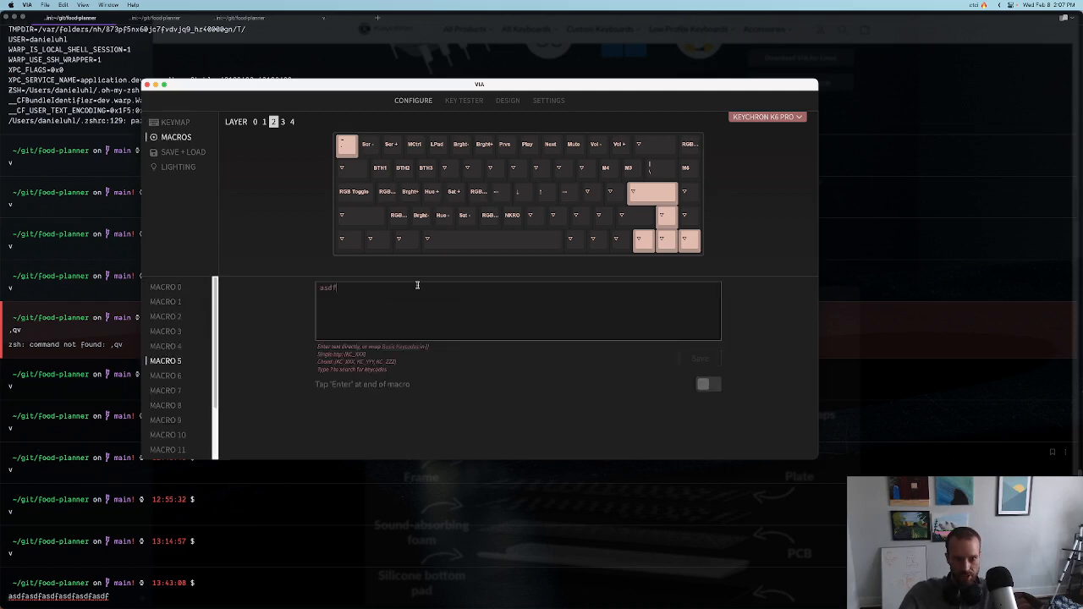
pyautogui.write('}')
pyautogui.press('super+Left')
pyautogui.write('{')
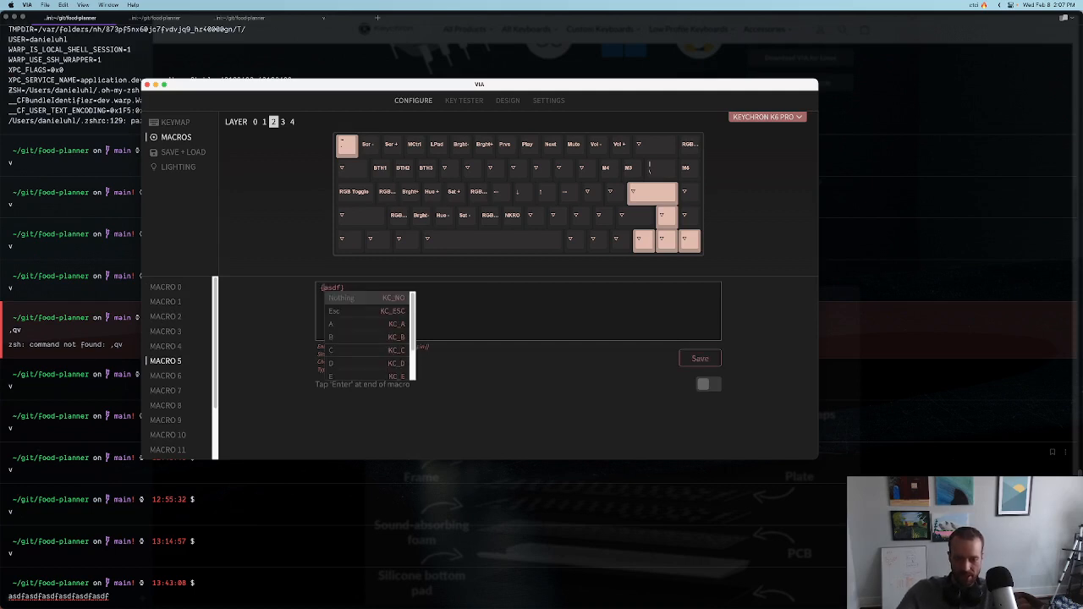
pyautogui.click(508, 304)
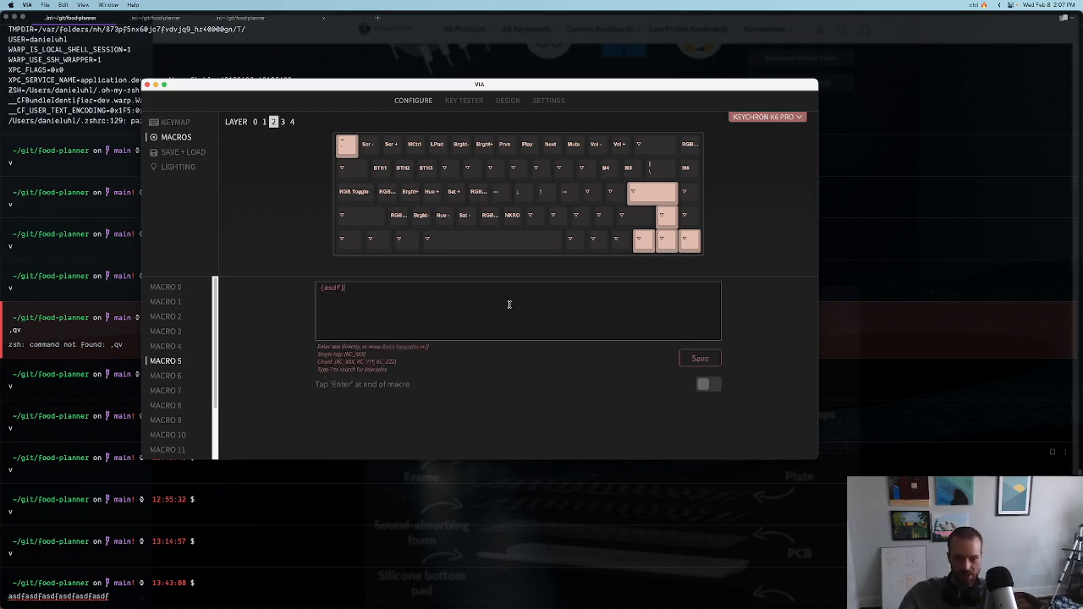
pyautogui.click(699, 358)
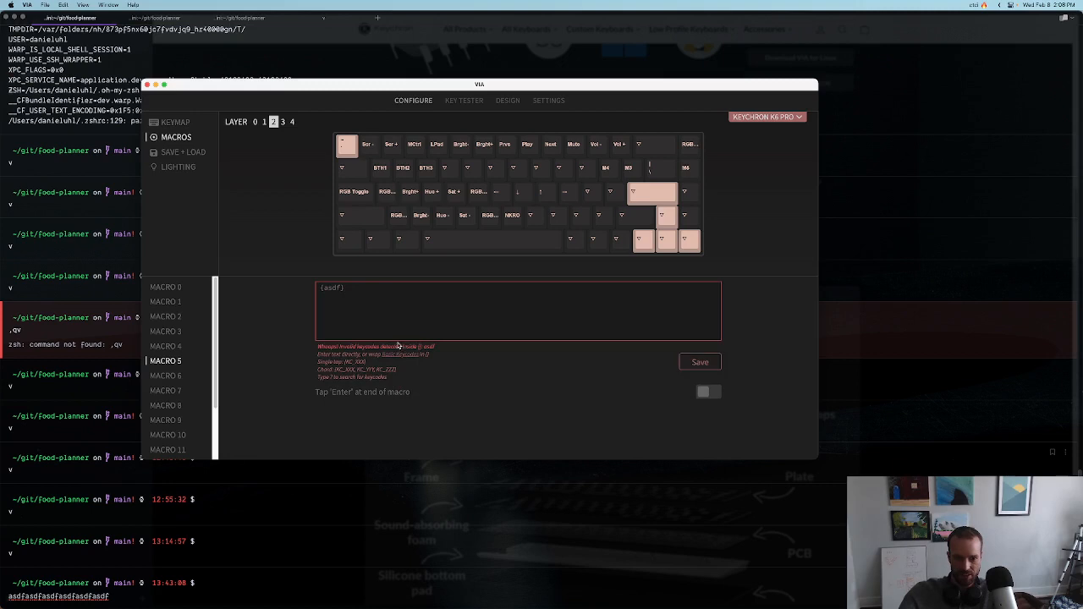
# Clear Macro 5 and save it empty, and set layer 2's rightmost second-row key to transparent (▽)
pyautogui.press('super+a')
pyautogui.press('BackSpace')
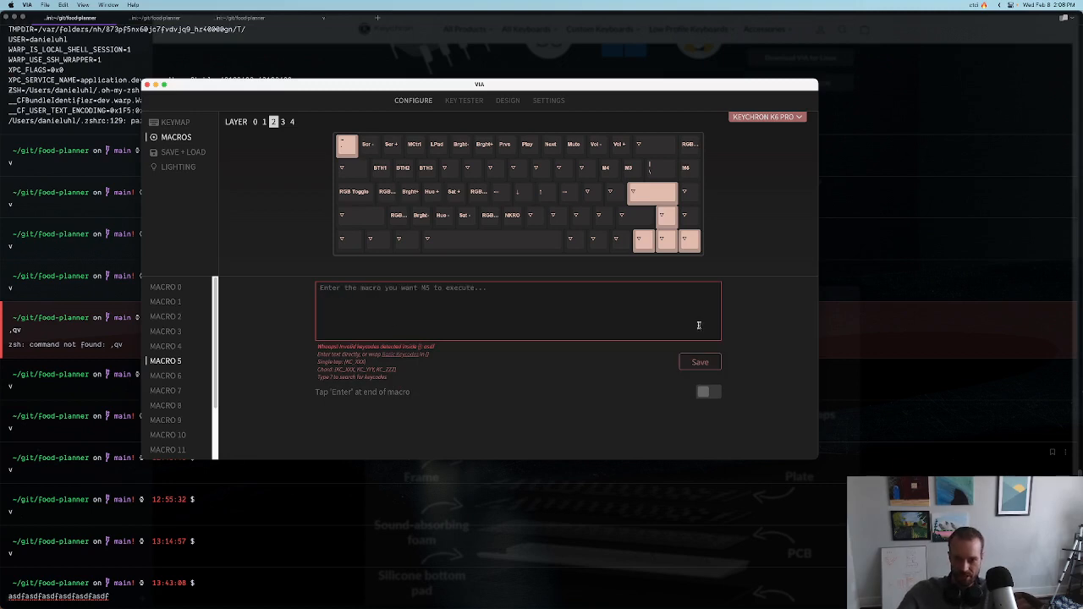
pyautogui.click(700, 361)
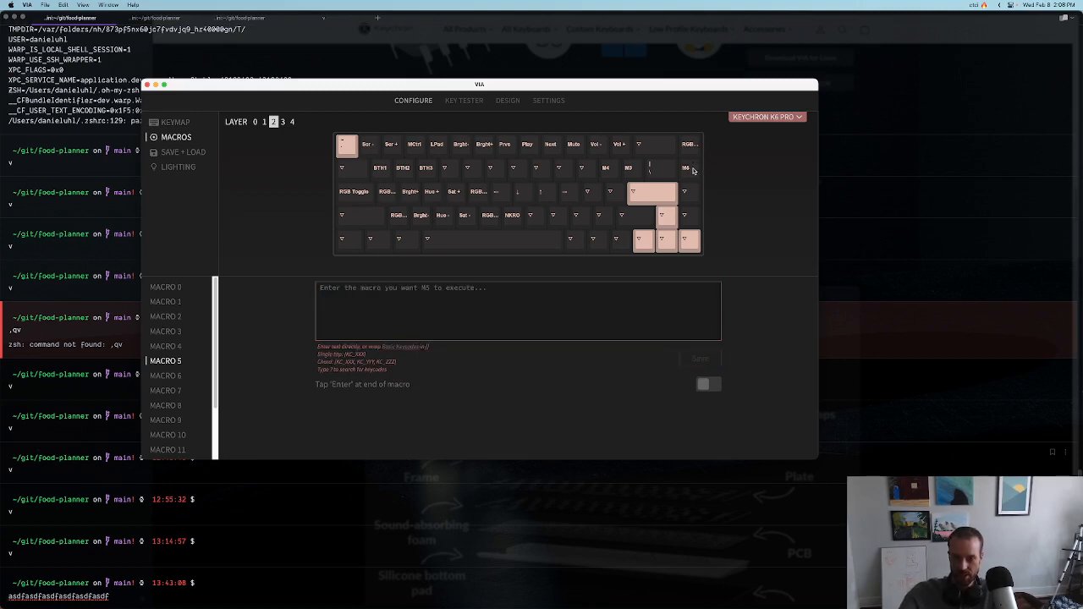
pyautogui.click(175, 122)
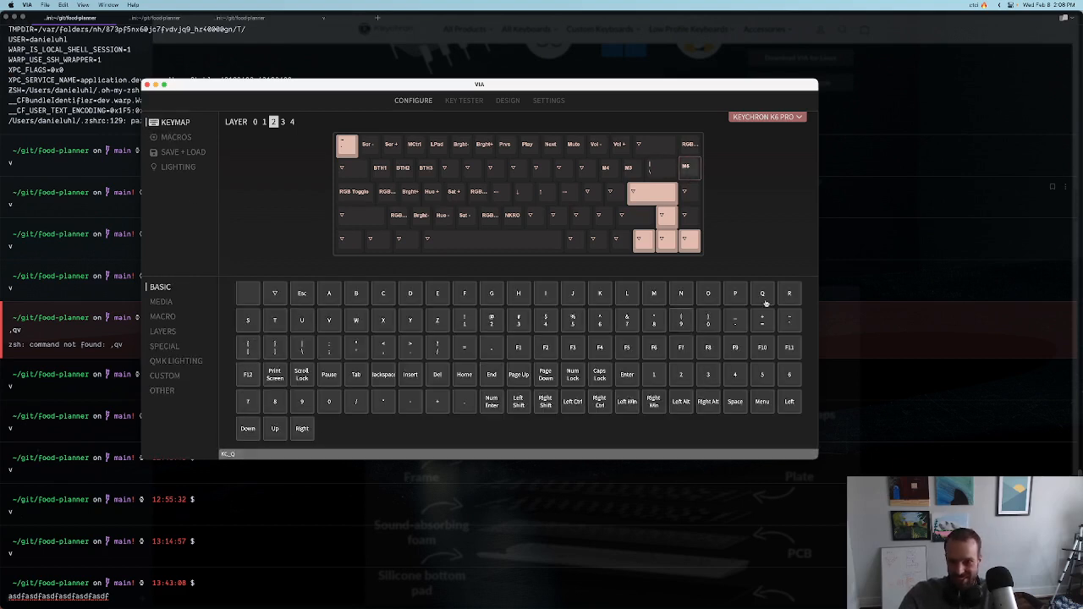
pyautogui.click(274, 293)
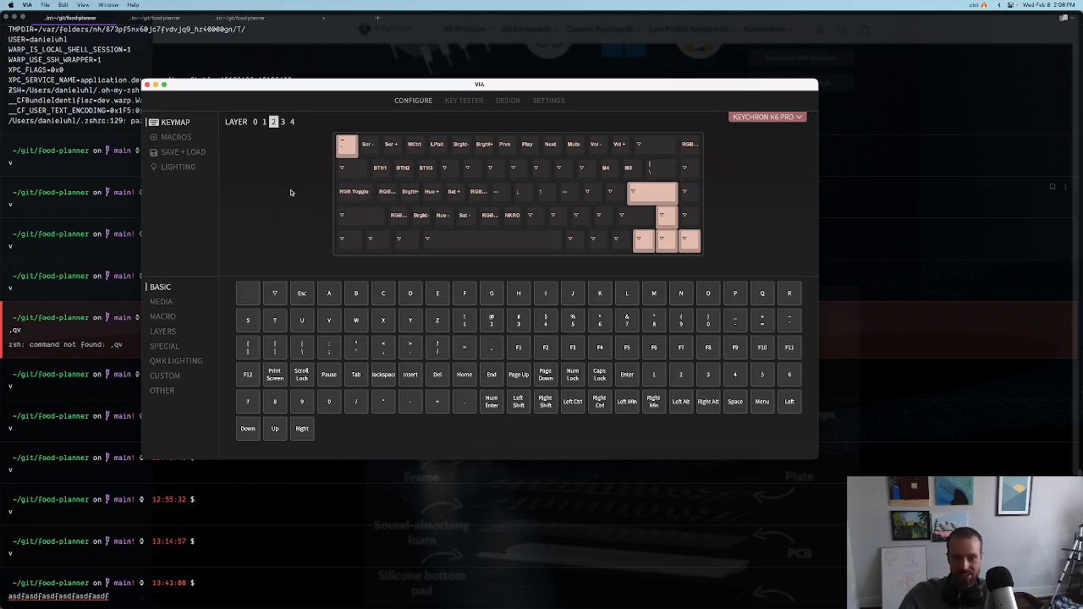
# Show layer 0 and browse the available underglow effects in the lighting settings without choosing a different one
pyautogui.click(255, 122)
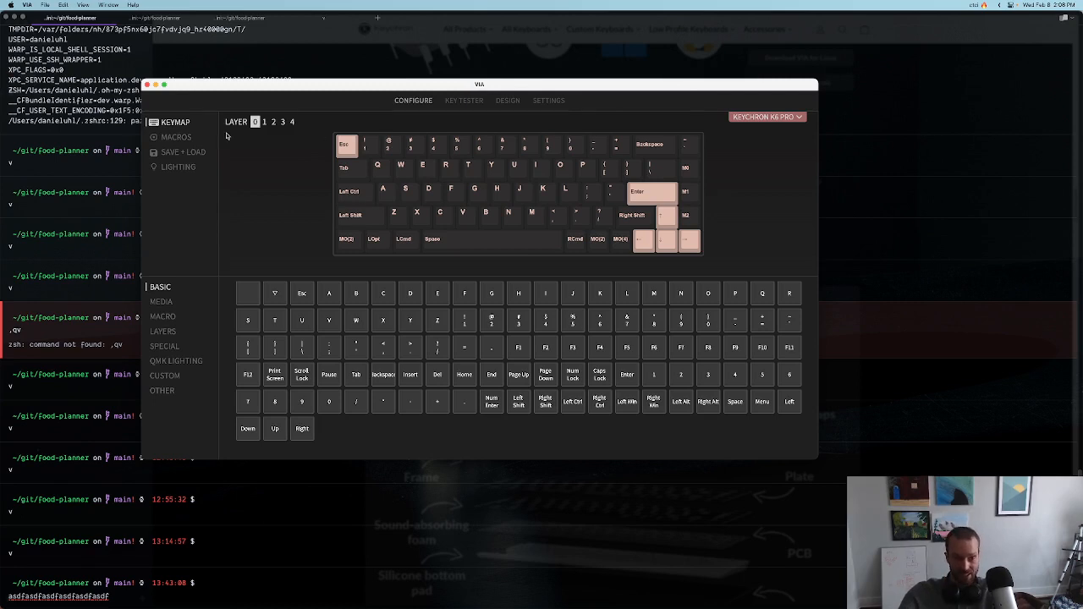
pyautogui.click(181, 172)
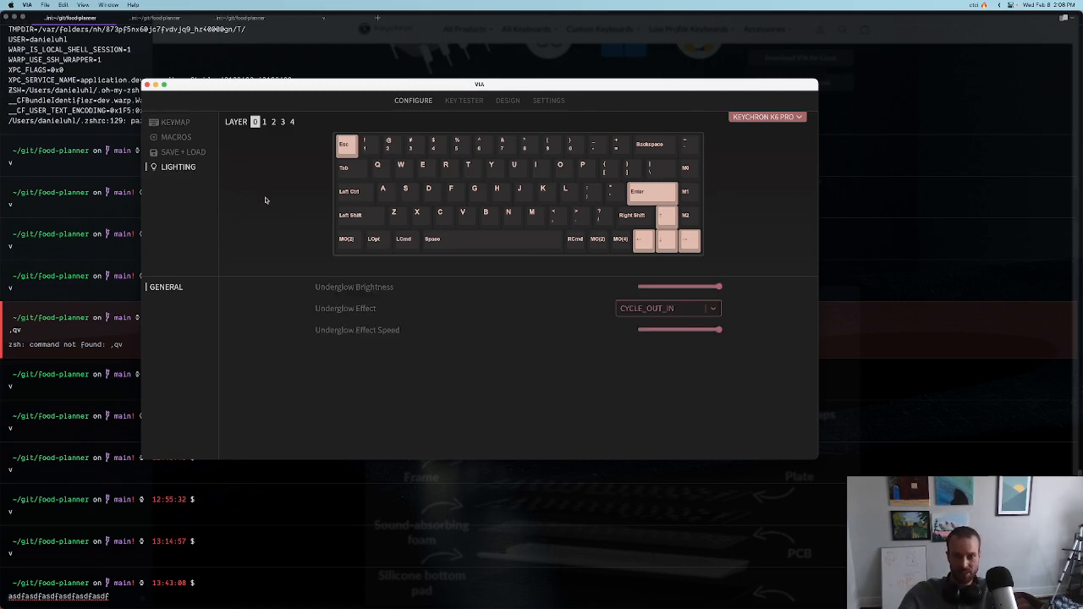
pyautogui.click(711, 311)
pyautogui.scroll(-10, 713, 365)
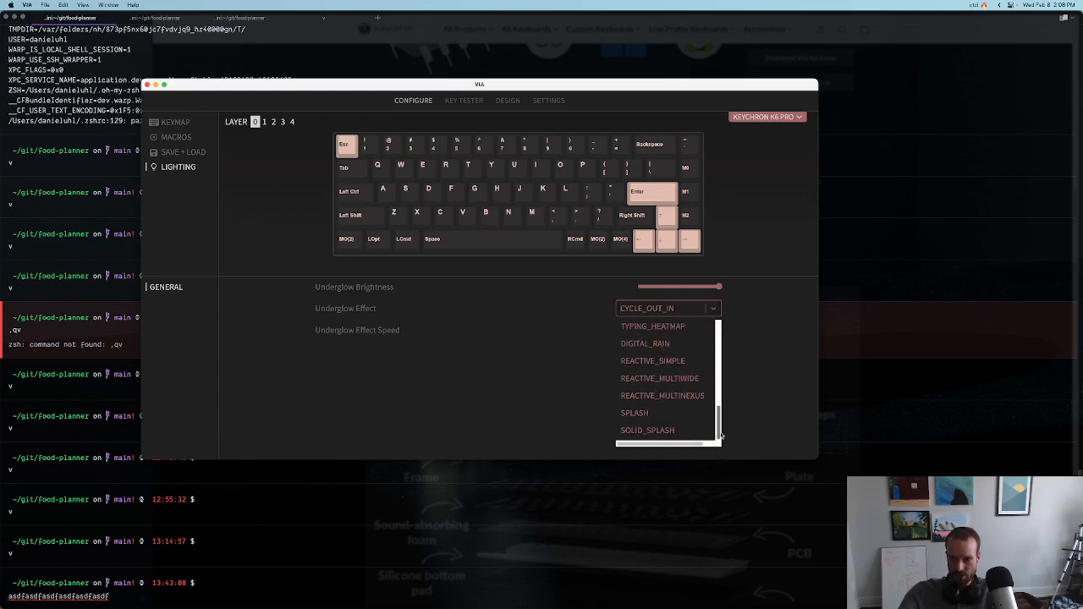
pyautogui.moveTo(721, 435); pyautogui.dragTo(744, 313)
pyautogui.click(751, 315)
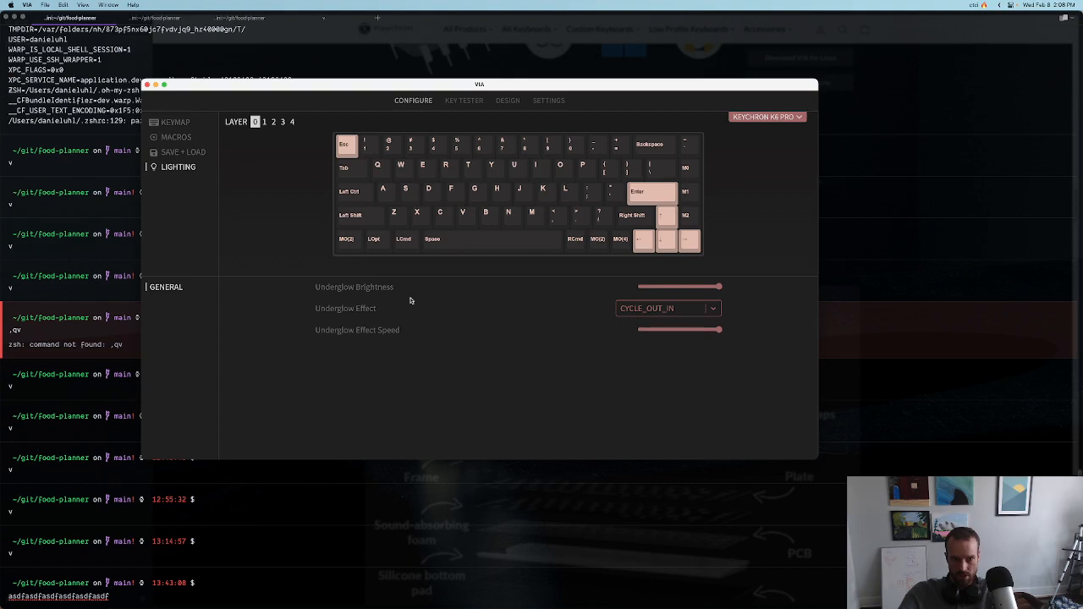